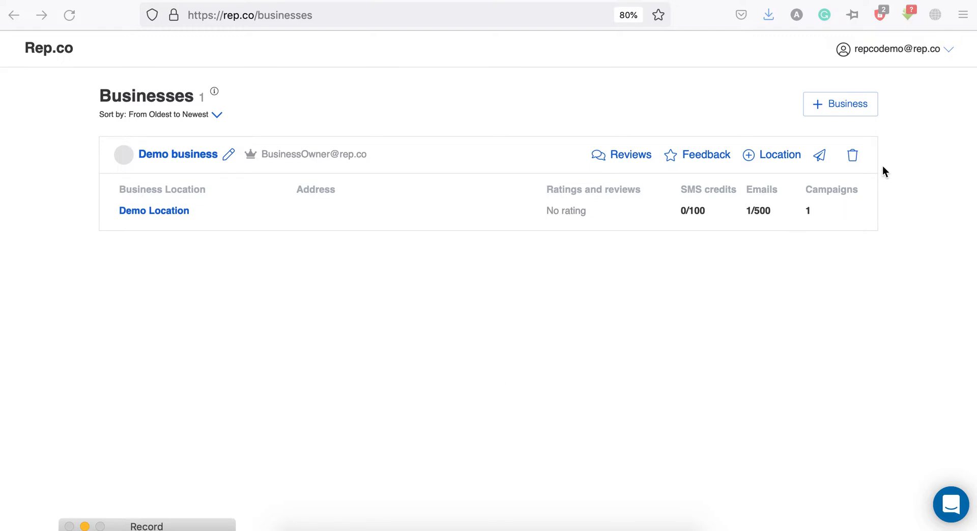
{"action": "left_click", "coordinate": [888, 49]}
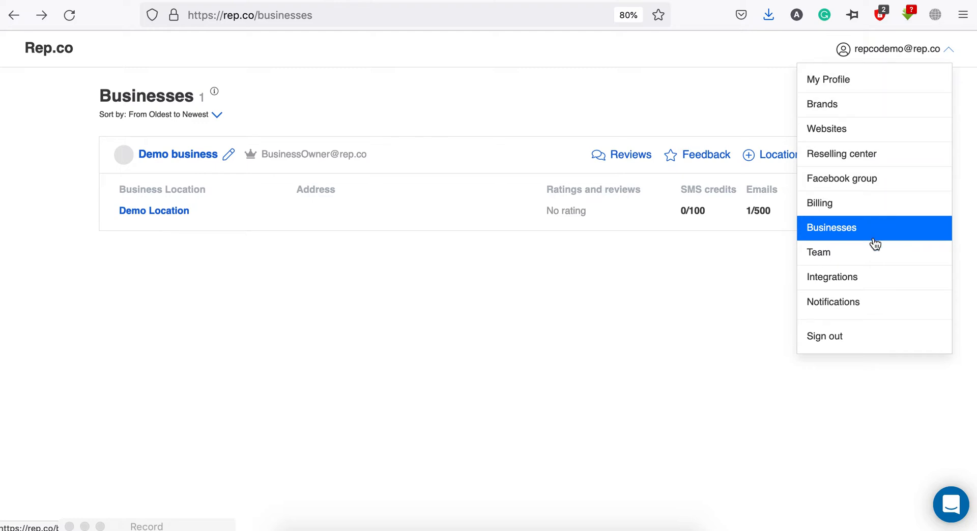
{"action": "left_click", "coordinate": [432, 423]}
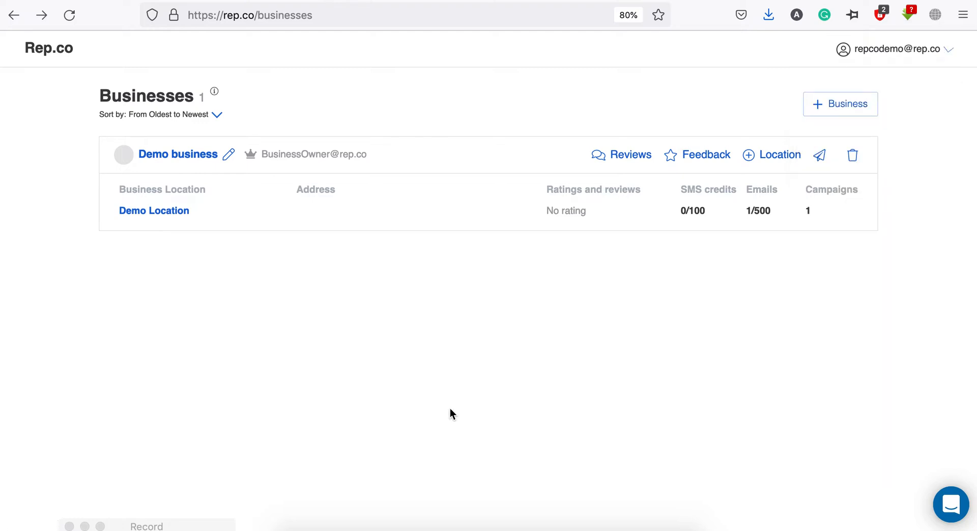
- Open Demo Location and examine its name, address and review profile settings
{"action": "left_click", "coordinate": [175, 214]}
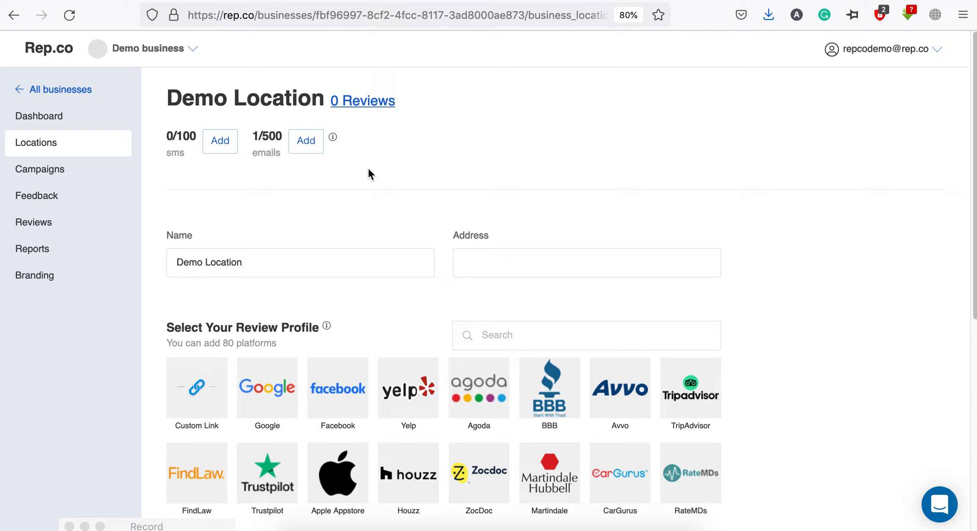
{"action": "scroll", "coordinate": [596, 198], "scroll_direction": "down", "scroll_amount": 2}
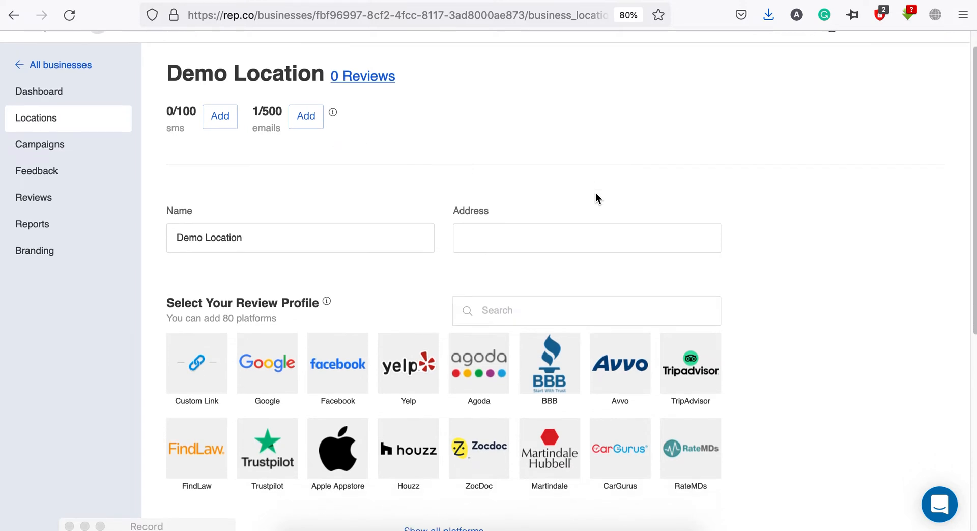
{"action": "scroll", "coordinate": [738, 221], "scroll_direction": "down", "scroll_amount": 5}
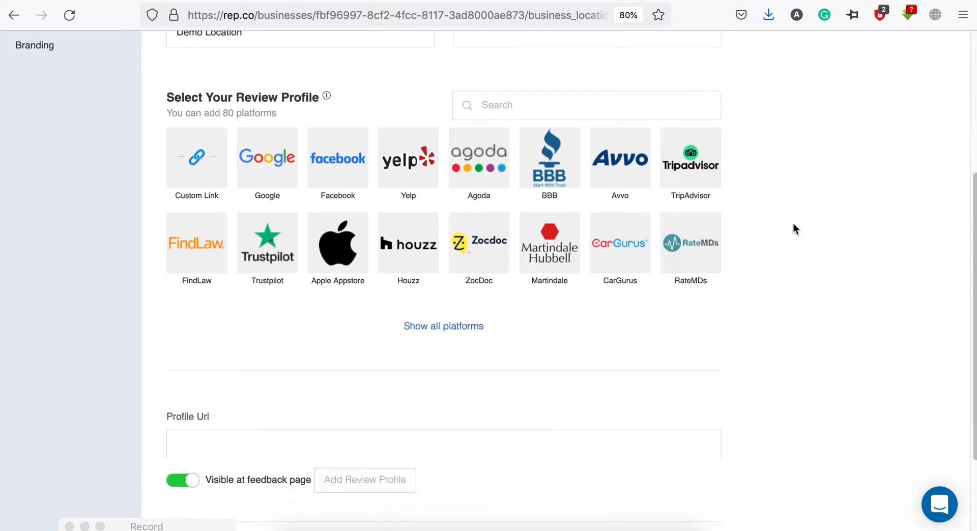
{"action": "scroll", "coordinate": [795, 228], "scroll_direction": "down", "scroll_amount": 2}
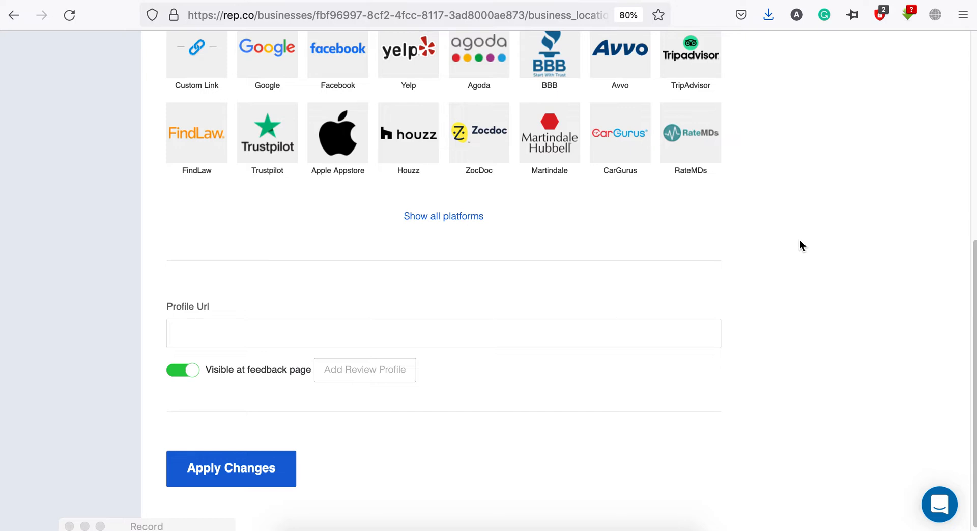
{"action": "scroll", "coordinate": [800, 245], "scroll_direction": "down", "scroll_amount": 1}
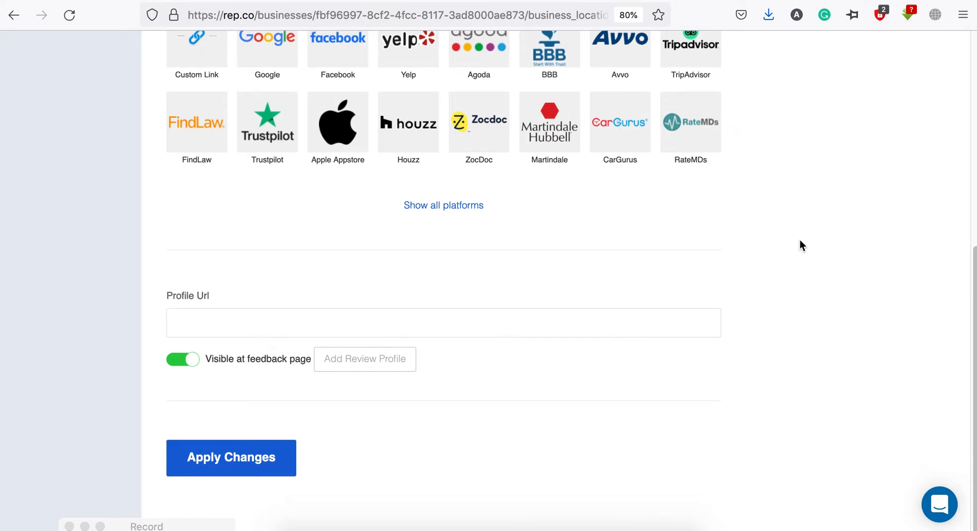
{"action": "scroll", "coordinate": [800, 246], "scroll_direction": "up", "scroll_amount": 7}
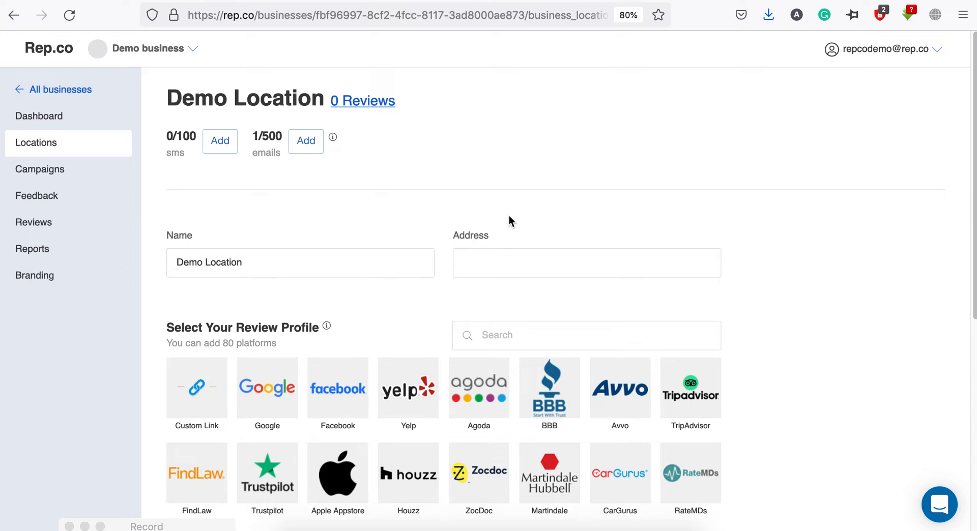
- Start a new campaign for the business and name it "Video campaign"
{"action": "left_click", "coordinate": [48, 173]}
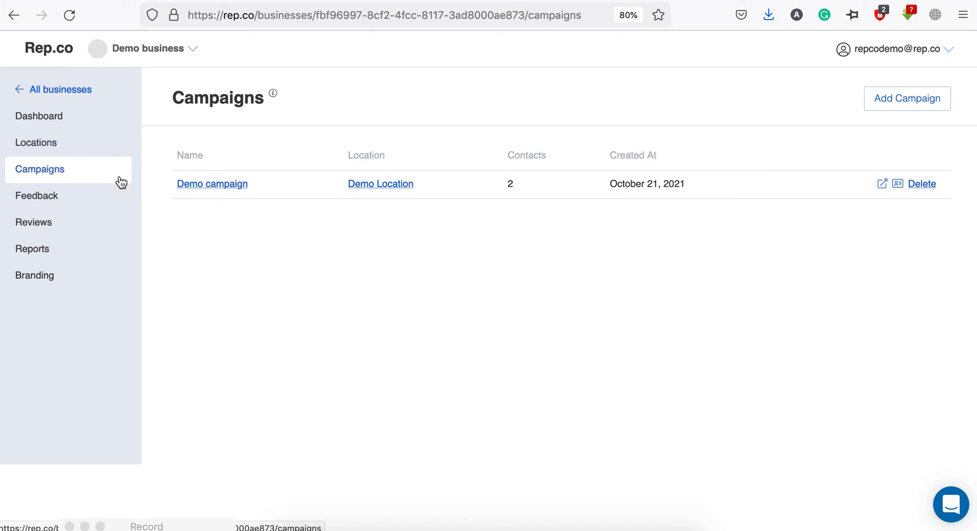
{"action": "left_click", "coordinate": [897, 108]}
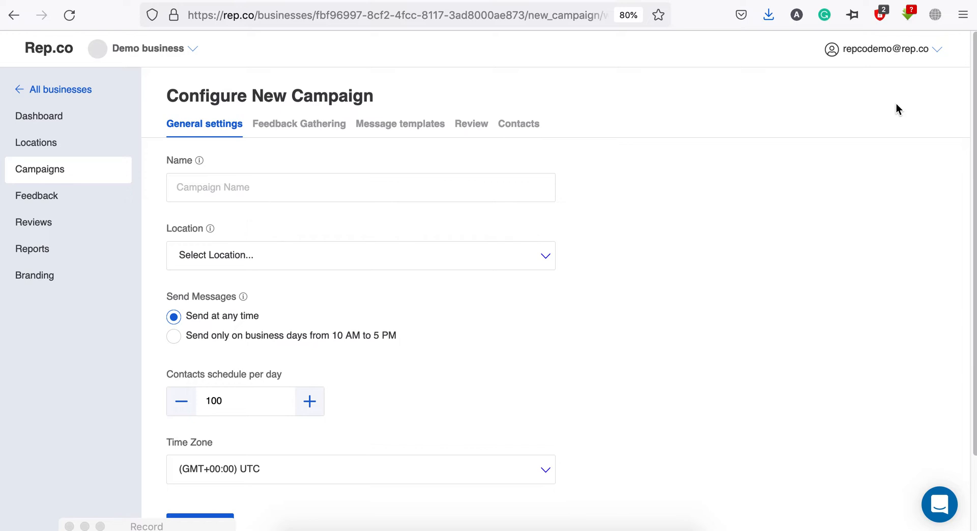
{"action": "left_click", "coordinate": [396, 191]}
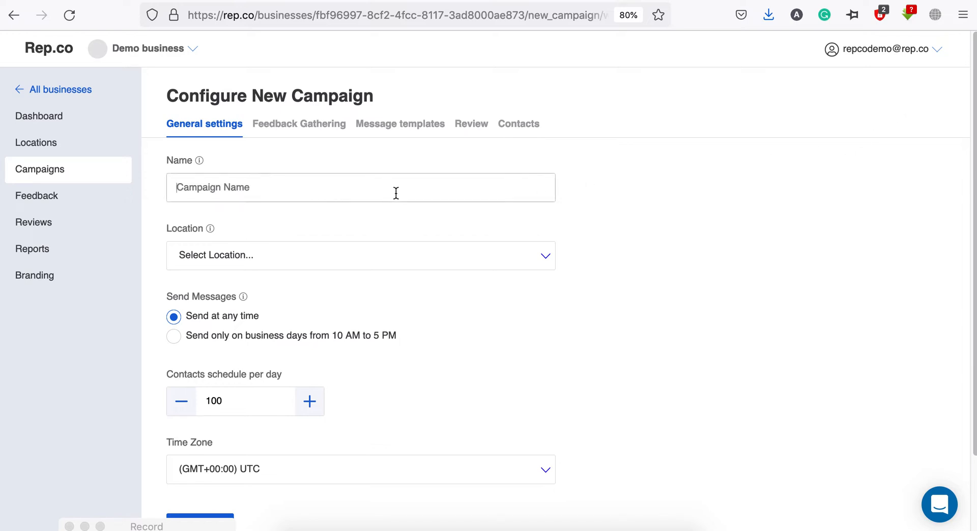
{"action": "type", "text": "V"}
{"action": "key", "text": "Down"}
{"action": "key", "text": "Return"}
- Assign the campaign to Demo Location and continue to its feedback gathering settings
{"action": "left_click", "coordinate": [373, 254]}
{"action": "left_click", "coordinate": [354, 266]}
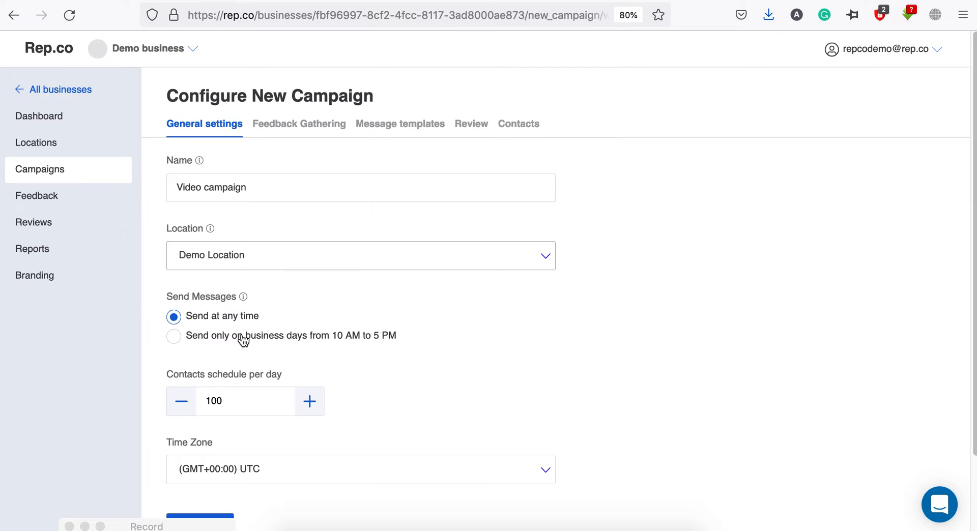
{"action": "scroll", "coordinate": [579, 365], "scroll_direction": "down", "scroll_amount": 1}
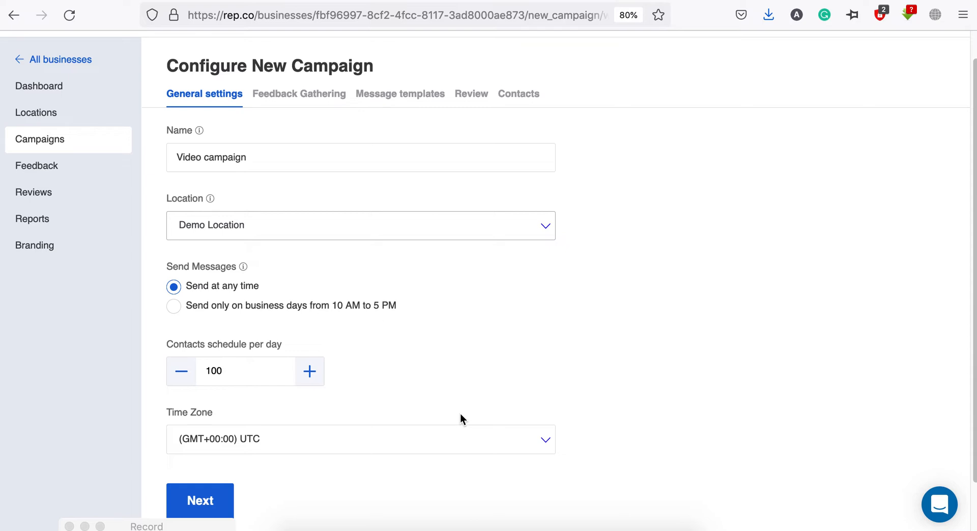
{"action": "scroll", "coordinate": [509, 415], "scroll_direction": "down", "scroll_amount": 1}
{"action": "left_click", "coordinate": [218, 495]}
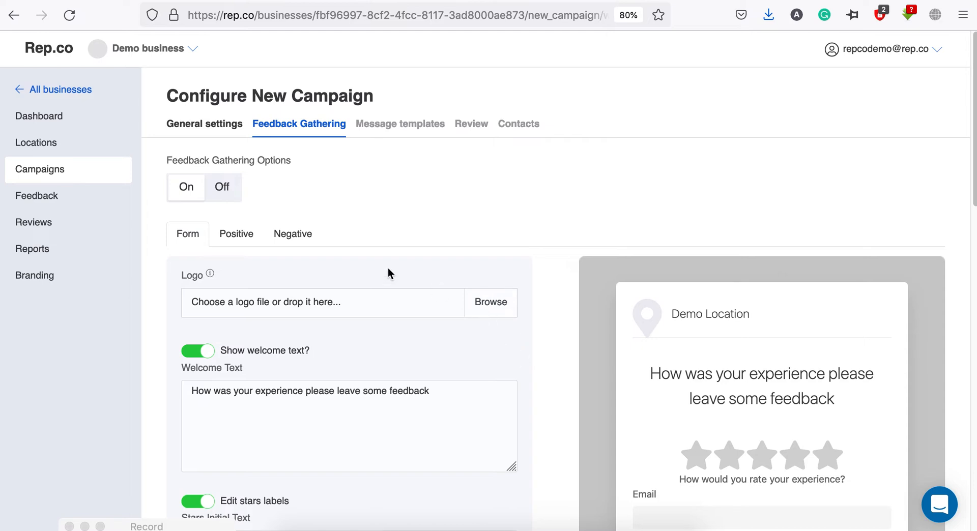
- Turn the campaign's feedback gathering off and back on
{"action": "left_click", "coordinate": [222, 188]}
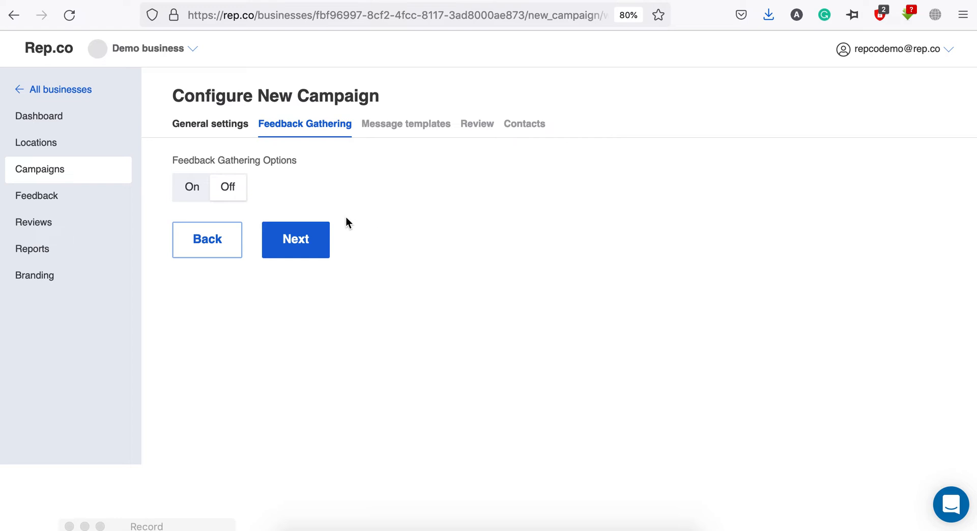
{"action": "left_click", "coordinate": [192, 186]}
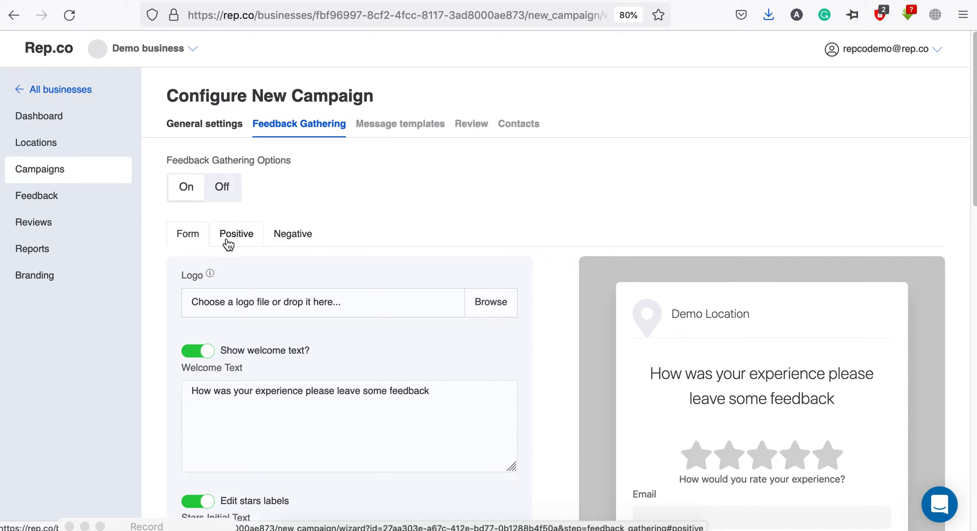
- Examine the feedback form's welcome text, star labels and background color options
{"action": "scroll", "coordinate": [380, 248], "scroll_direction": "down", "scroll_amount": 1}
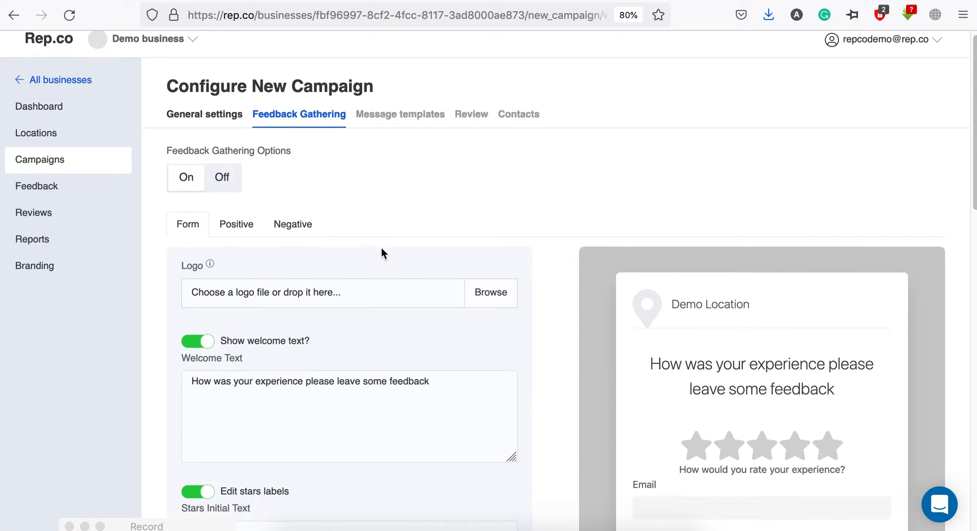
{"action": "scroll", "coordinate": [381, 253], "scroll_direction": "down", "scroll_amount": 2}
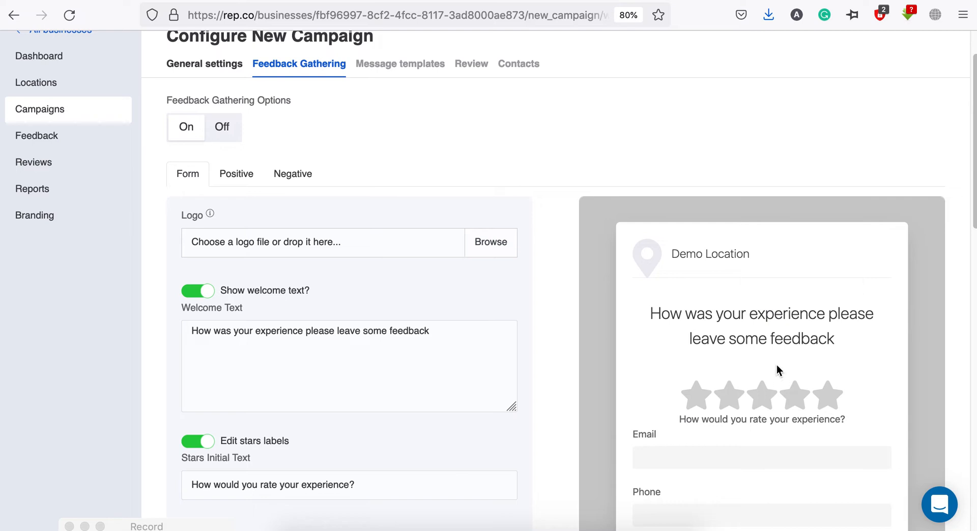
{"action": "left_click_drag", "start_coordinate": [443, 337], "coordinate": [172, 337]}
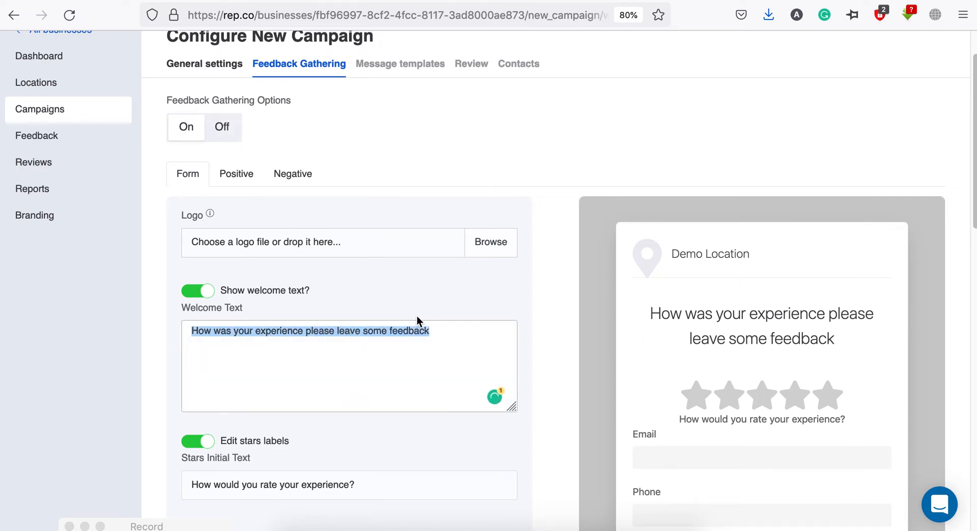
{"action": "left_click", "coordinate": [523, 300]}
{"action": "scroll", "coordinate": [521, 299], "scroll_direction": "down", "scroll_amount": 5}
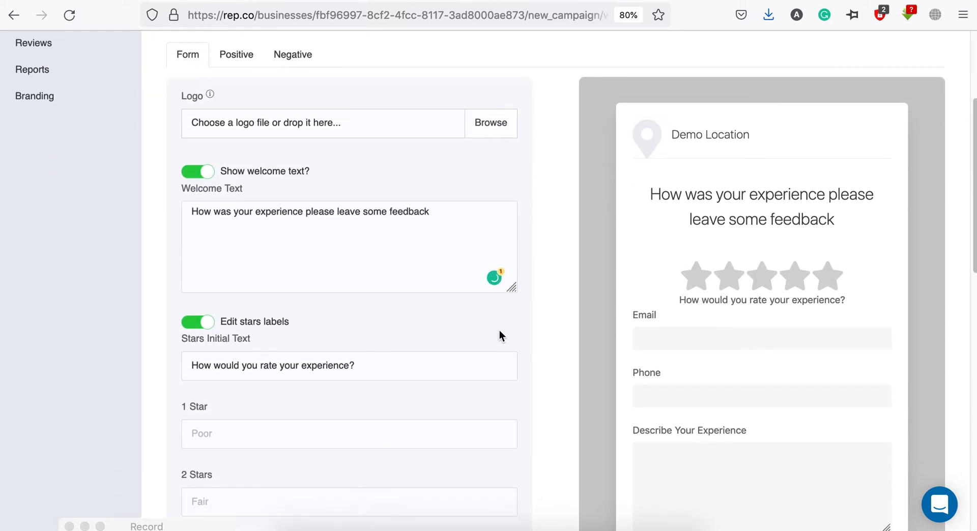
{"action": "scroll", "coordinate": [297, 394], "scroll_direction": "down", "scroll_amount": 10}
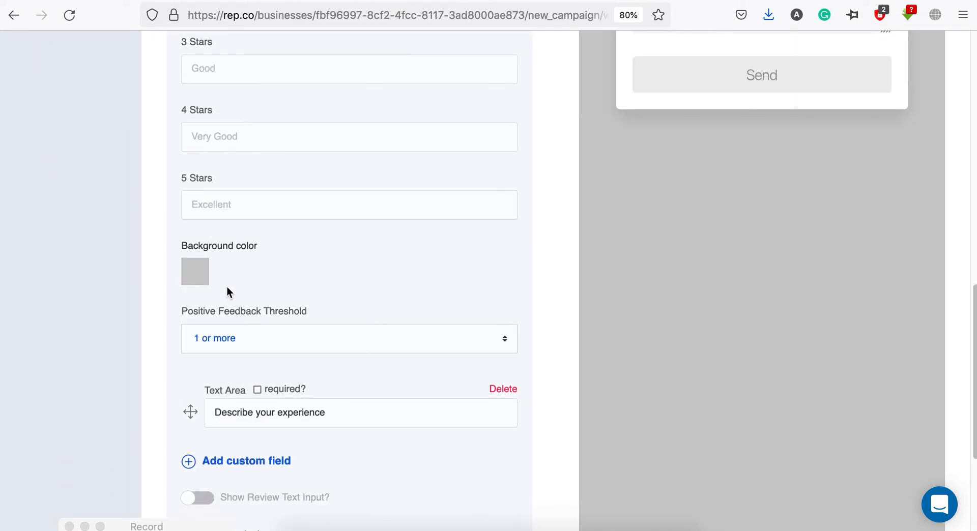
{"action": "left_click", "coordinate": [204, 281]}
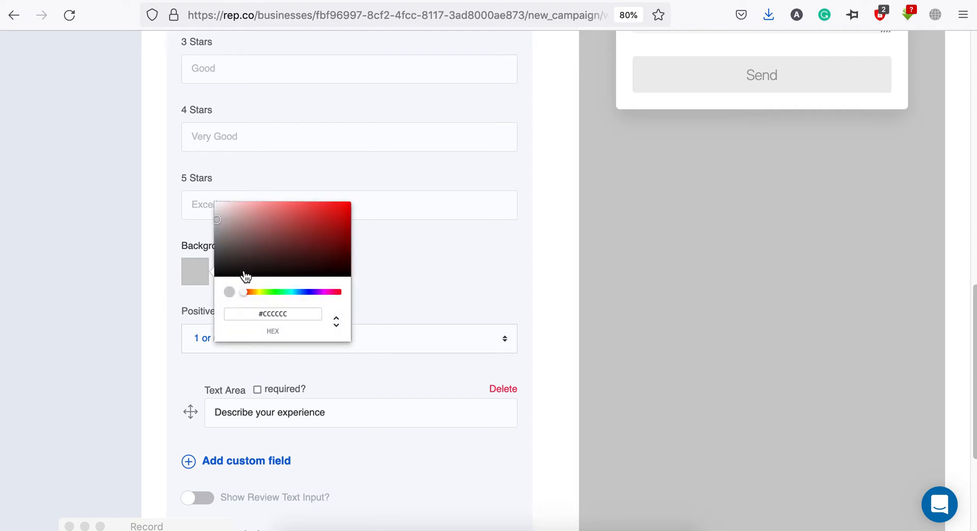
{"action": "left_click", "coordinate": [532, 300]}
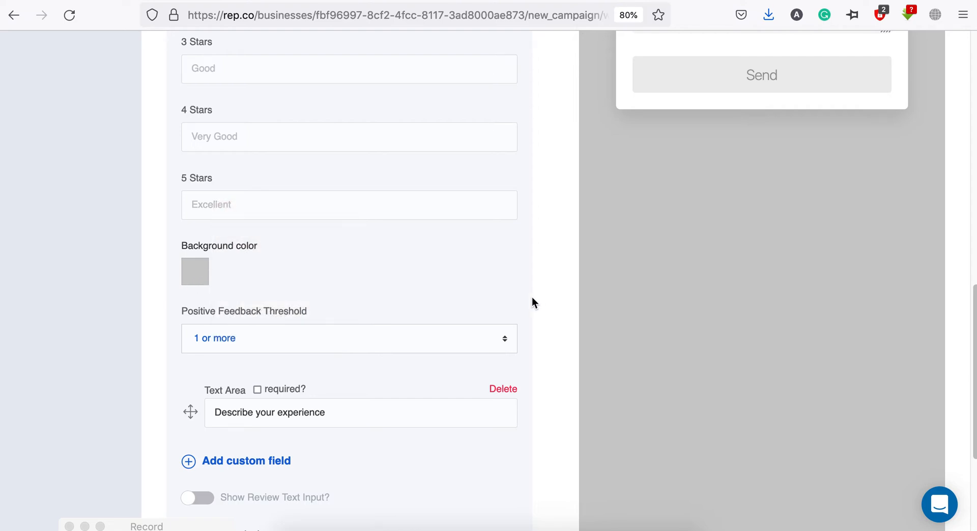
- Set the Positive Feedback Threshold to "4 or more"
{"action": "scroll", "coordinate": [548, 308], "scroll_direction": "down", "scroll_amount": 1}
{"action": "left_click", "coordinate": [400, 277]}
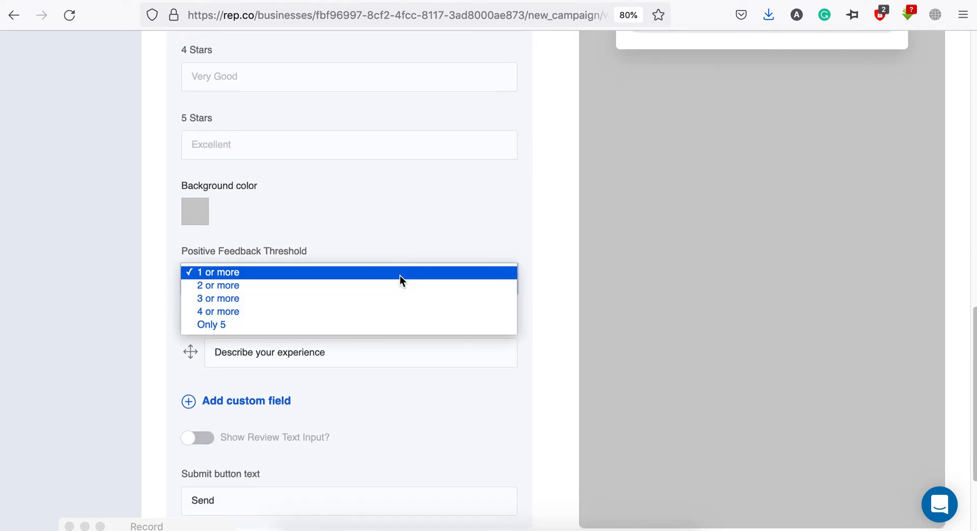
{"action": "left_click", "coordinate": [326, 314]}
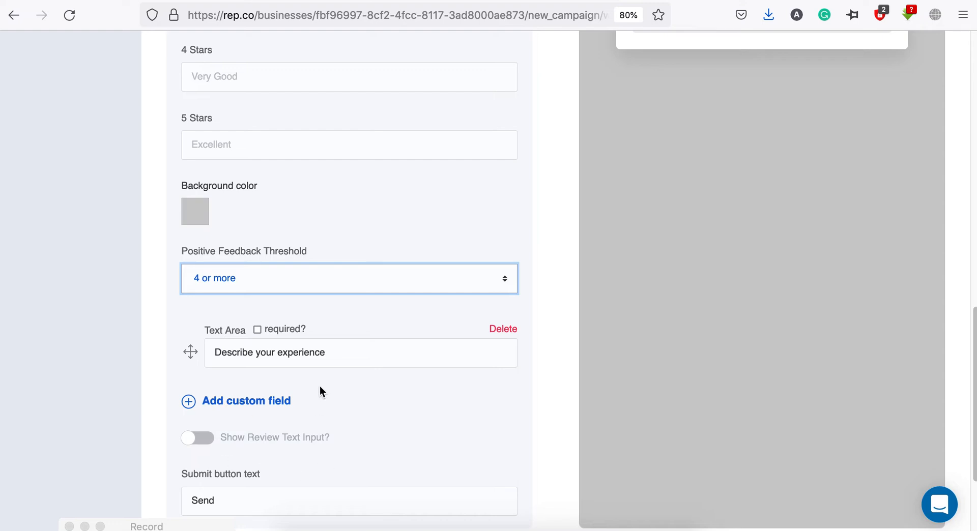
{"action": "left_click", "coordinate": [268, 403]}
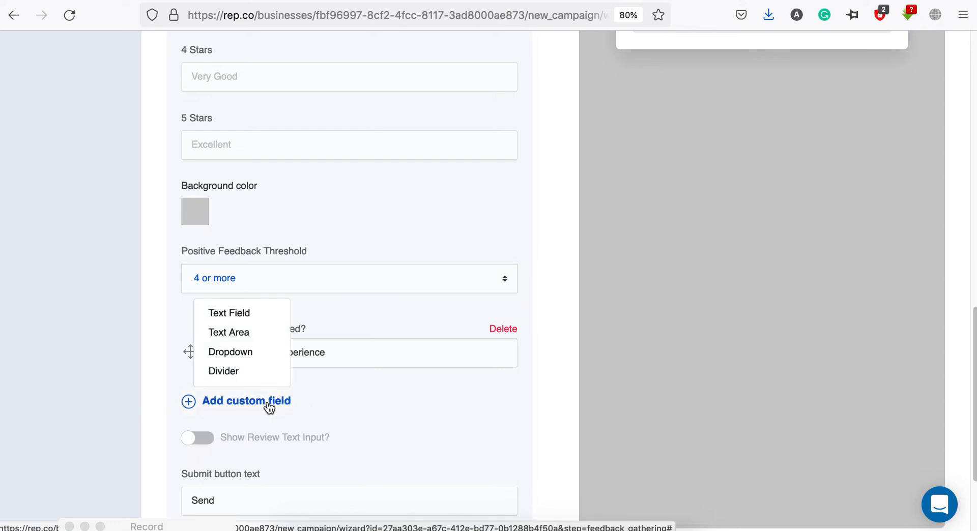
{"action": "left_click", "coordinate": [456, 412]}
- Delete the "Describe your experience" text area from the feedback form and check the form preview
{"action": "scroll", "coordinate": [524, 400], "scroll_direction": "down", "scroll_amount": 3}
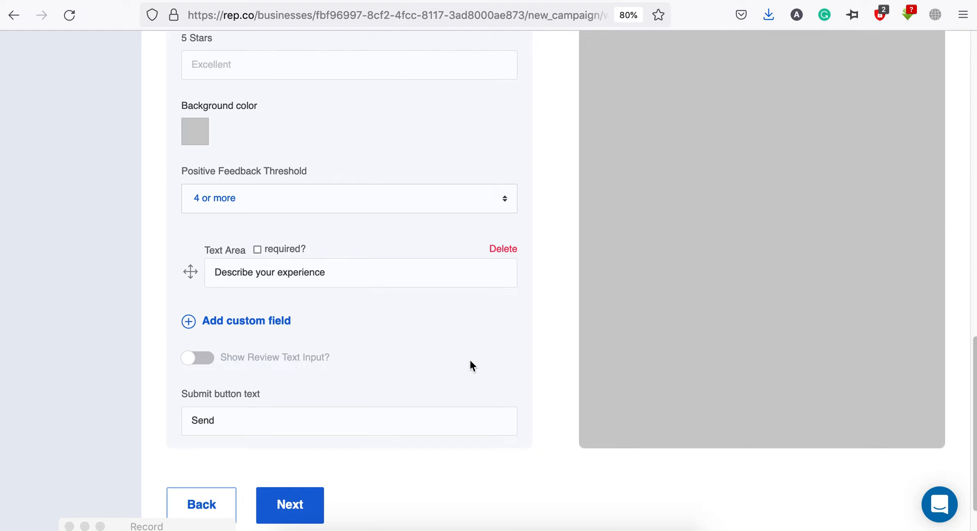
{"action": "scroll", "coordinate": [470, 360], "scroll_direction": "up", "scroll_amount": 9}
{"action": "scroll", "coordinate": [594, 270], "scroll_direction": "down", "scroll_amount": 9}
{"action": "left_click", "coordinate": [509, 251]}
{"action": "scroll", "coordinate": [539, 313], "scroll_direction": "up", "scroll_amount": 9}
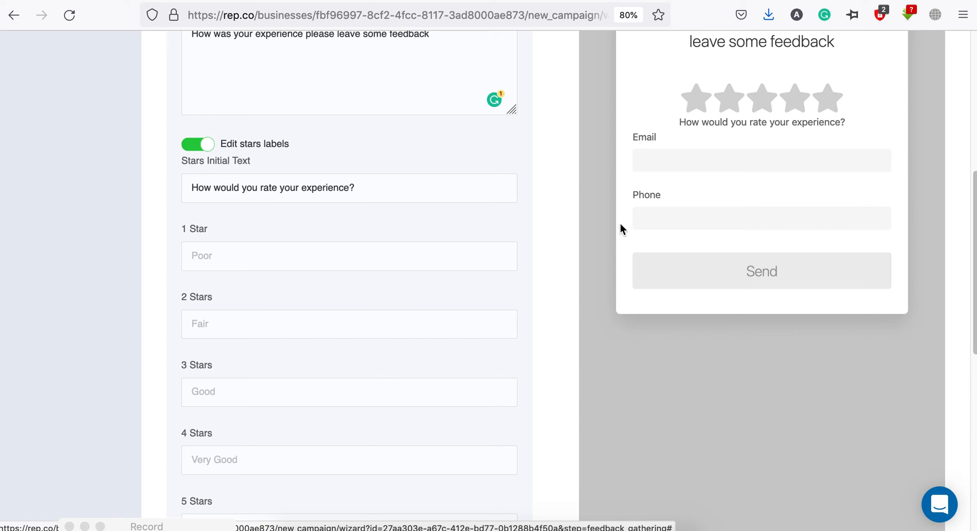
{"action": "scroll", "coordinate": [641, 235], "scroll_direction": "up", "scroll_amount": 3}
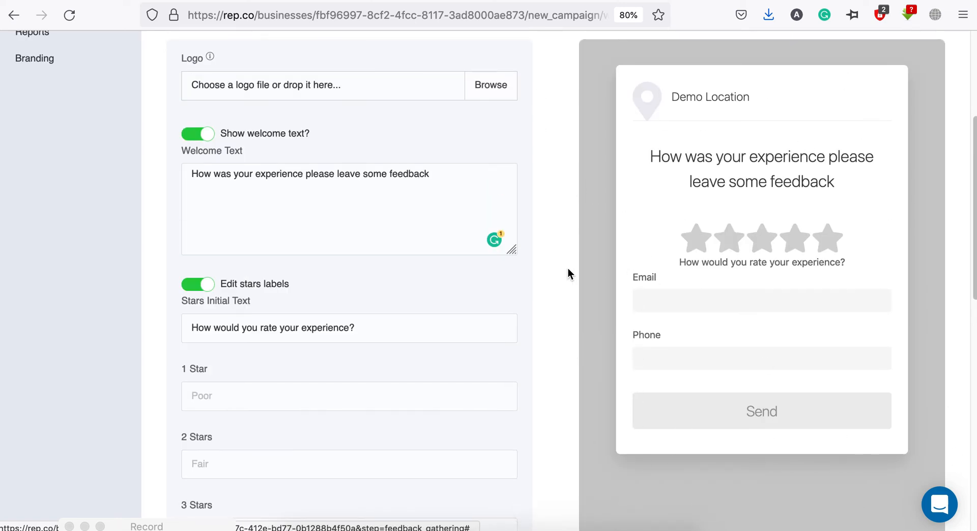
- Enable the review text input, label it "Share your feedback", and check it in the form preview
{"action": "scroll", "coordinate": [509, 272], "scroll_direction": "down", "scroll_amount": 11}
{"action": "left_click", "coordinate": [198, 356]}
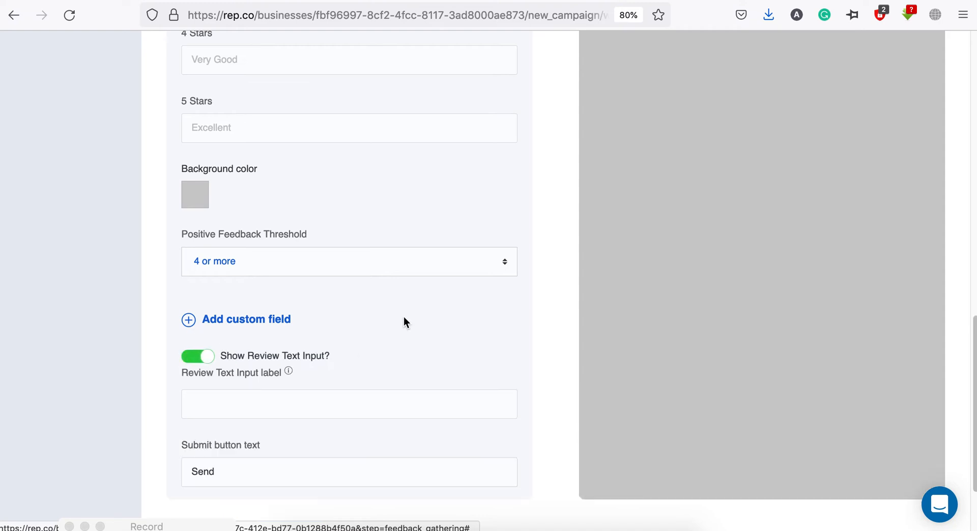
{"action": "left_click", "coordinate": [368, 397]}
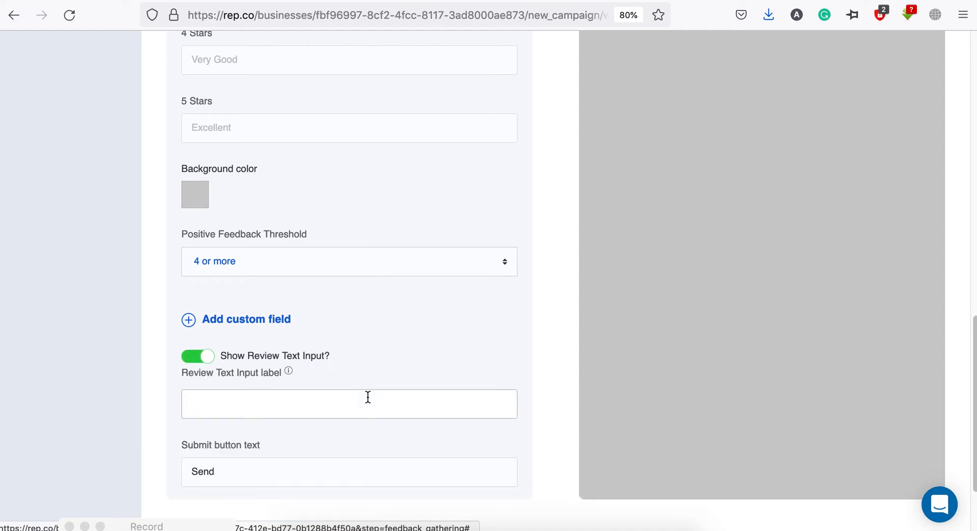
{"action": "type", "text": "S"}
{"action": "key", "text": "Down"}
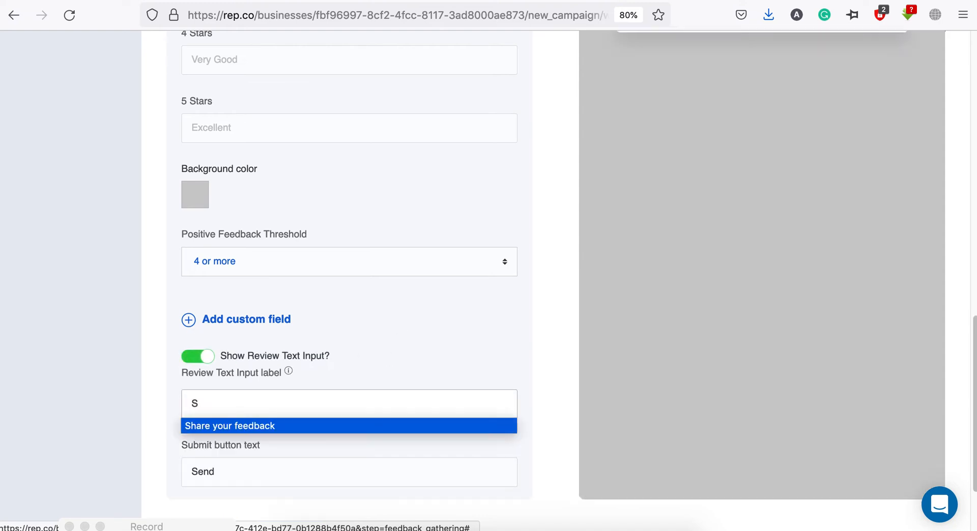
{"action": "key", "text": "Return"}
{"action": "scroll", "coordinate": [553, 379], "scroll_direction": "up", "scroll_amount": 9}
{"action": "scroll", "coordinate": [556, 372], "scroll_direction": "up", "scroll_amount": 1}
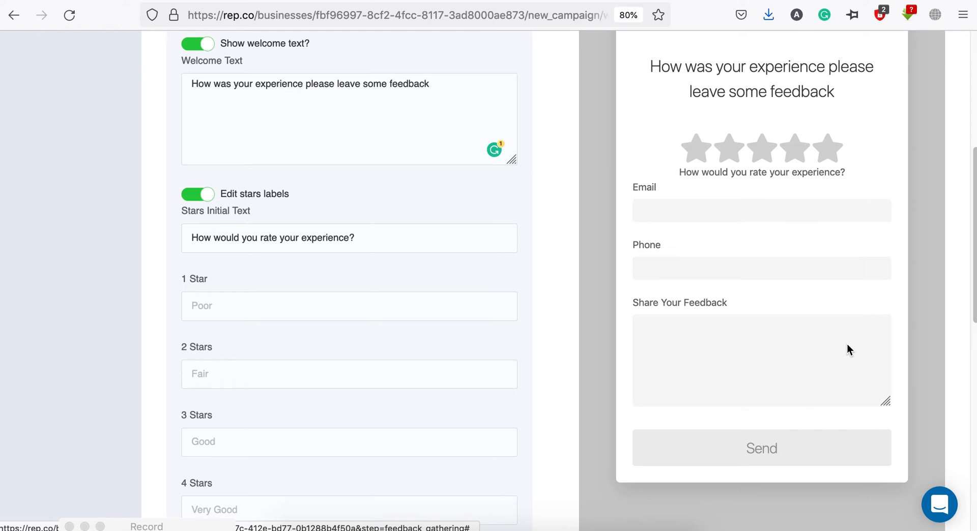
{"action": "scroll", "coordinate": [512, 328], "scroll_direction": "down", "scroll_amount": 10}
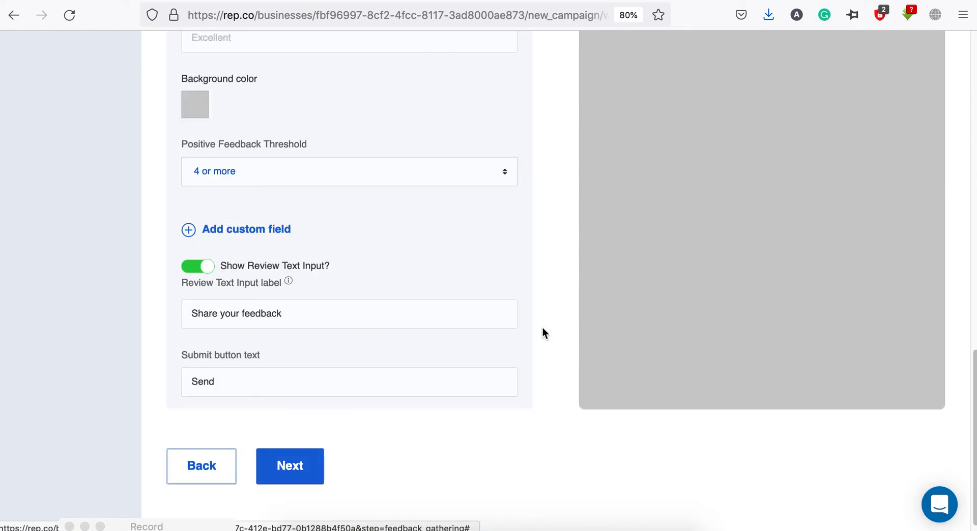
{"action": "scroll", "coordinate": [543, 330], "scroll_direction": "down", "scroll_amount": 1}
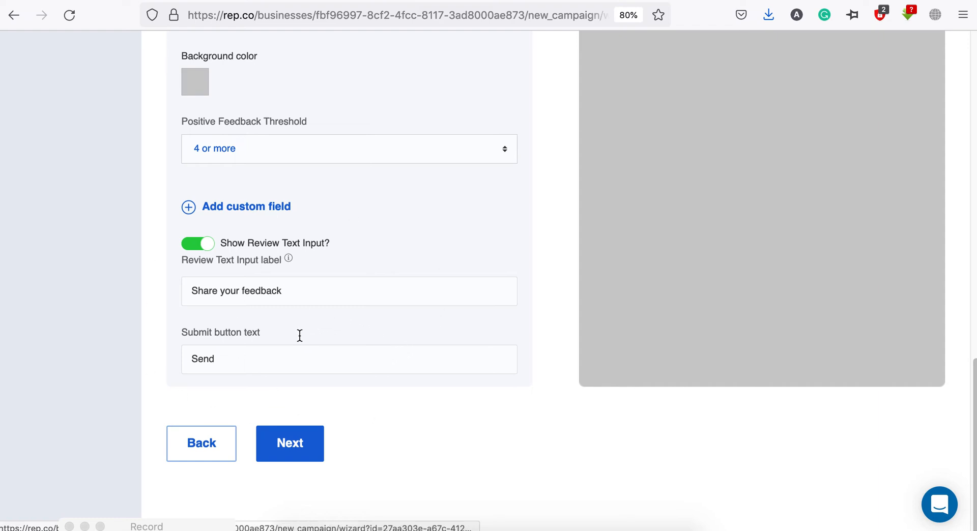
{"action": "left_click", "coordinate": [294, 442]}
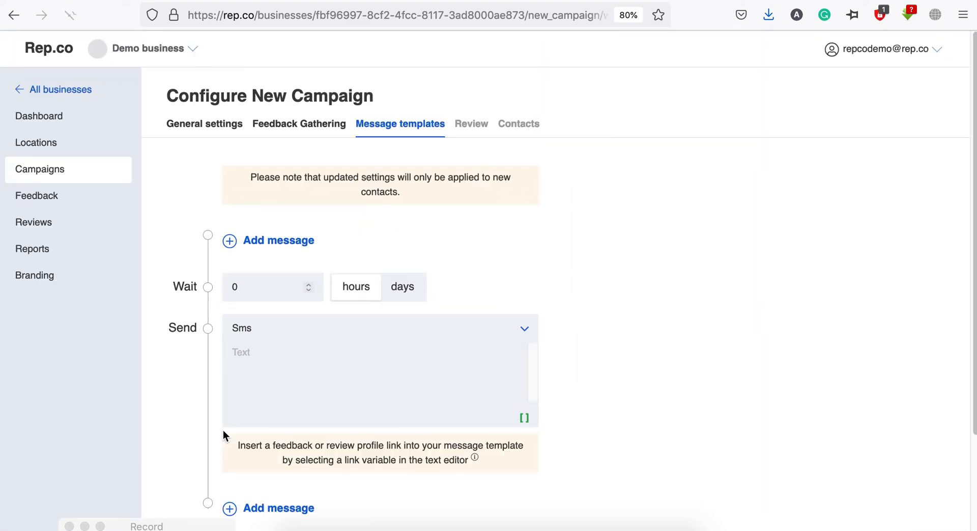
{"action": "scroll", "coordinate": [224, 301], "scroll_direction": "down", "scroll_amount": 5}
{"action": "left_click", "coordinate": [198, 456]}
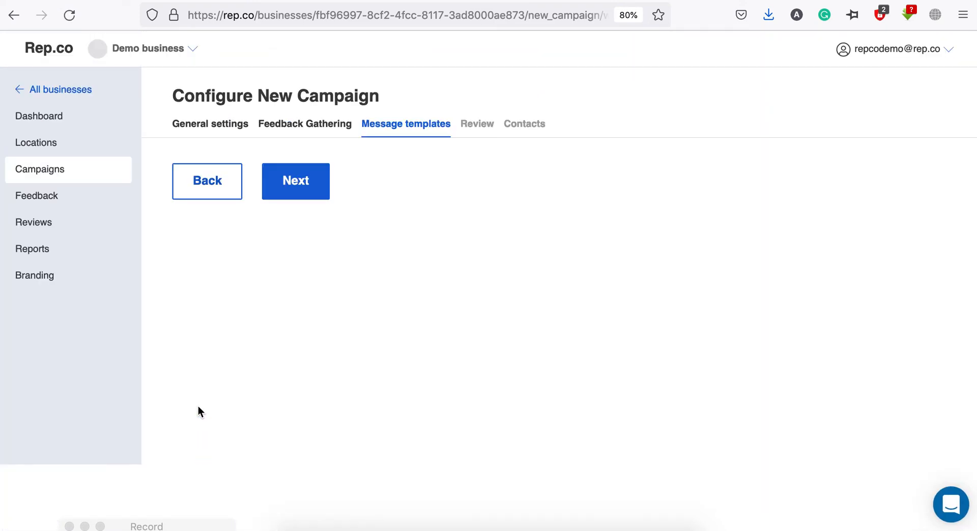
- Examine the positive feedback page's message text and copy button text
{"action": "left_click", "coordinate": [241, 238]}
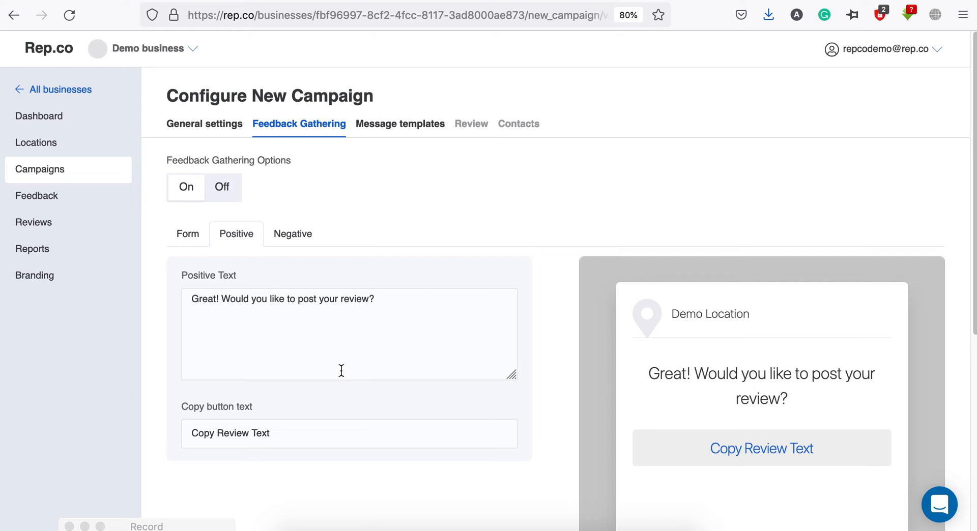
{"action": "left_click_drag", "start_coordinate": [414, 316], "coordinate": [166, 281]}
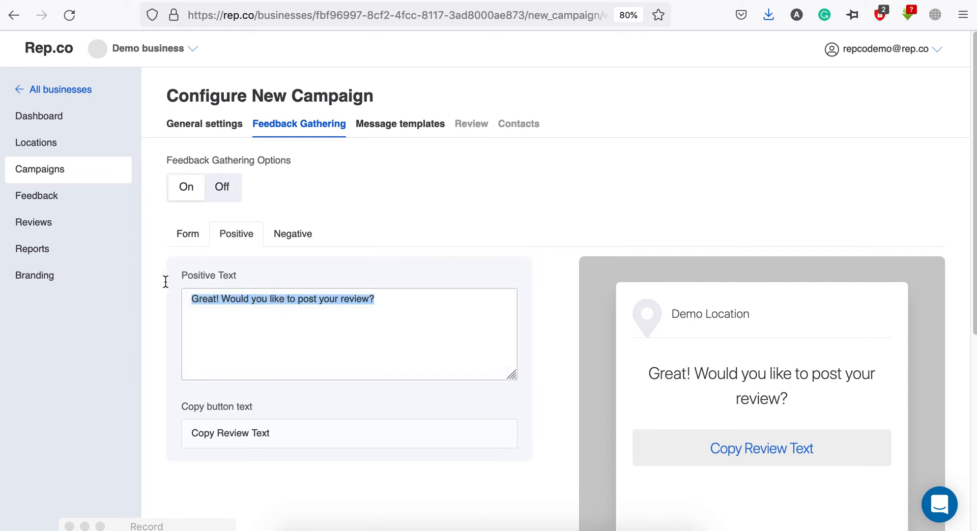
{"action": "left_click_drag", "start_coordinate": [297, 433], "coordinate": [196, 435]}
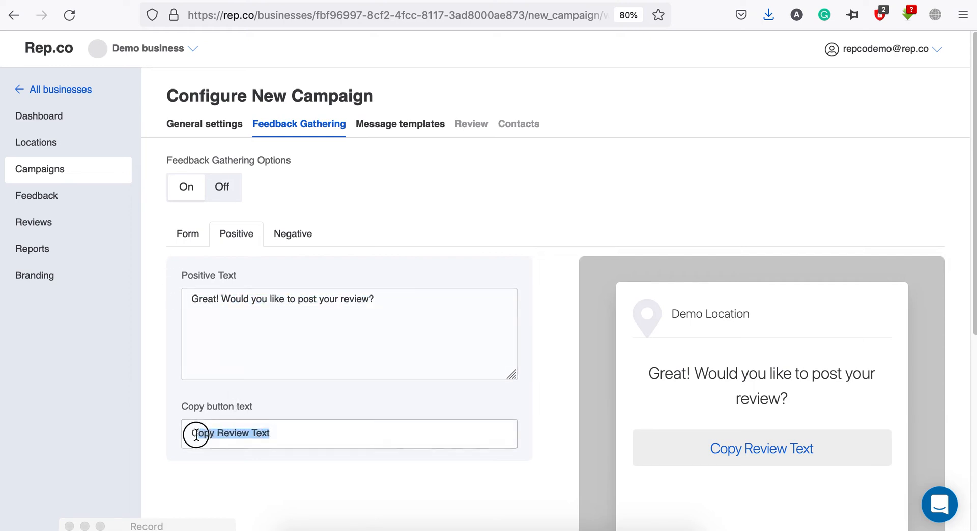
- Enable review gathering links on the negative feedback page and continue to the message templates
{"action": "left_click", "coordinate": [279, 236]}
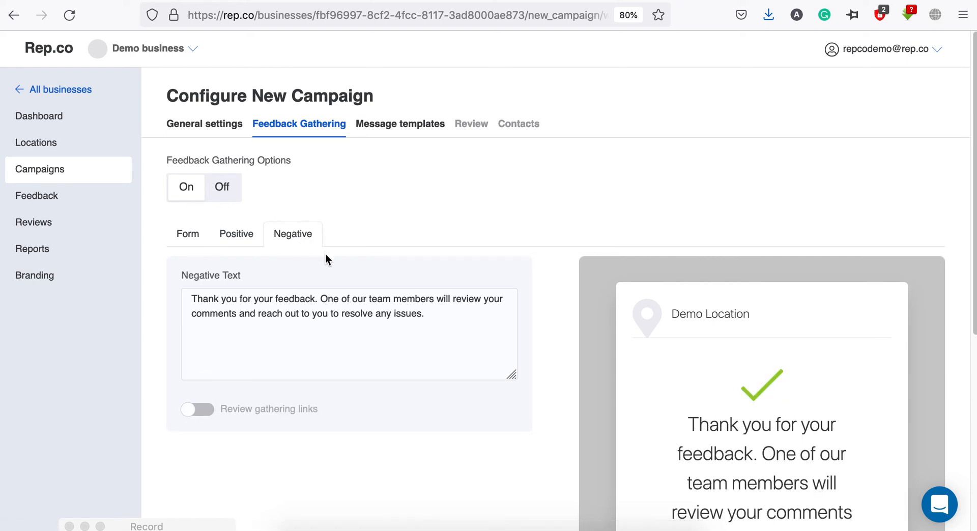
{"action": "scroll", "coordinate": [531, 289], "scroll_direction": "down", "scroll_amount": 3}
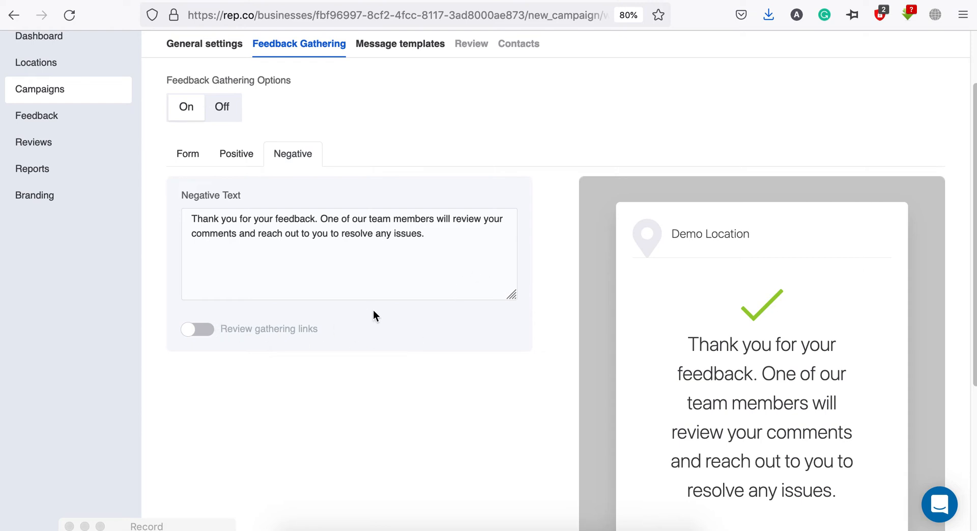
{"action": "scroll", "coordinate": [383, 308], "scroll_direction": "down", "scroll_amount": 2}
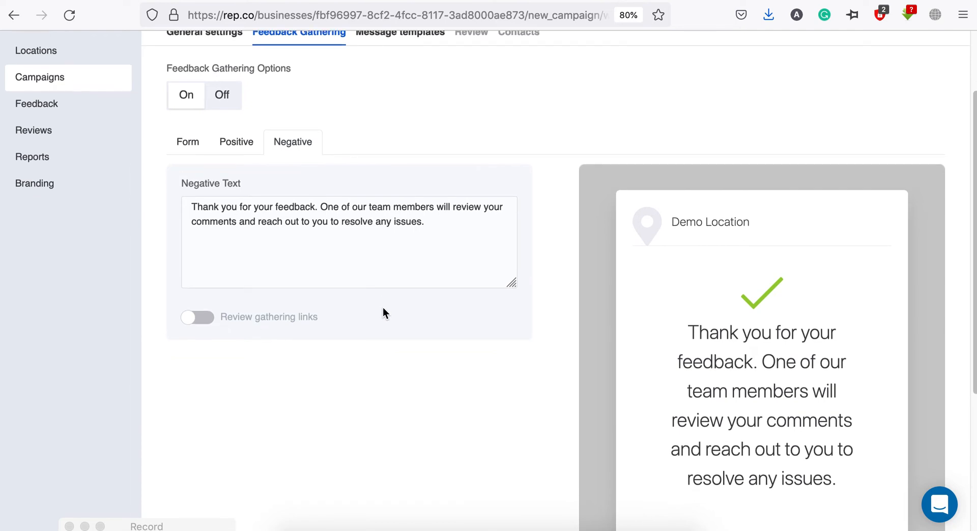
{"action": "left_click", "coordinate": [200, 274]}
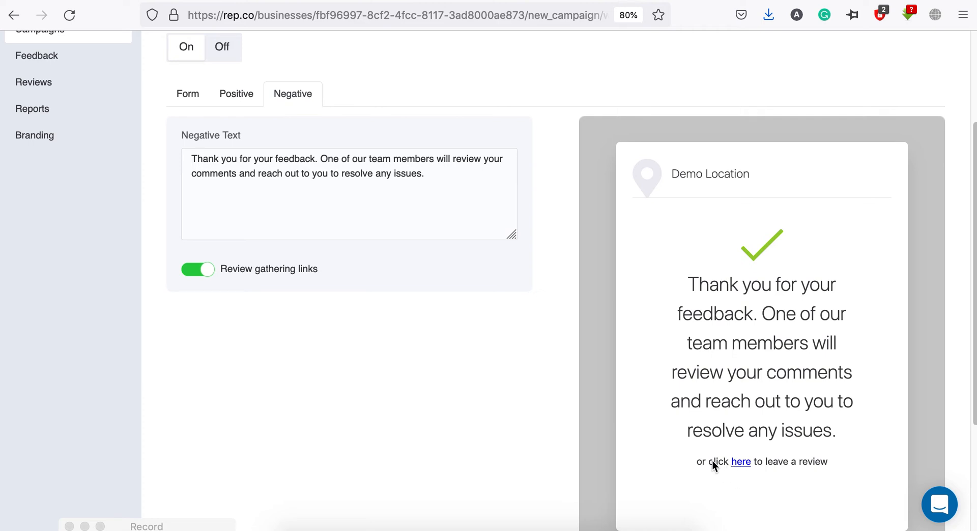
{"action": "scroll", "coordinate": [605, 417], "scroll_direction": "up", "scroll_amount": 4}
{"action": "scroll", "coordinate": [606, 416], "scroll_direction": "down", "scroll_amount": 10}
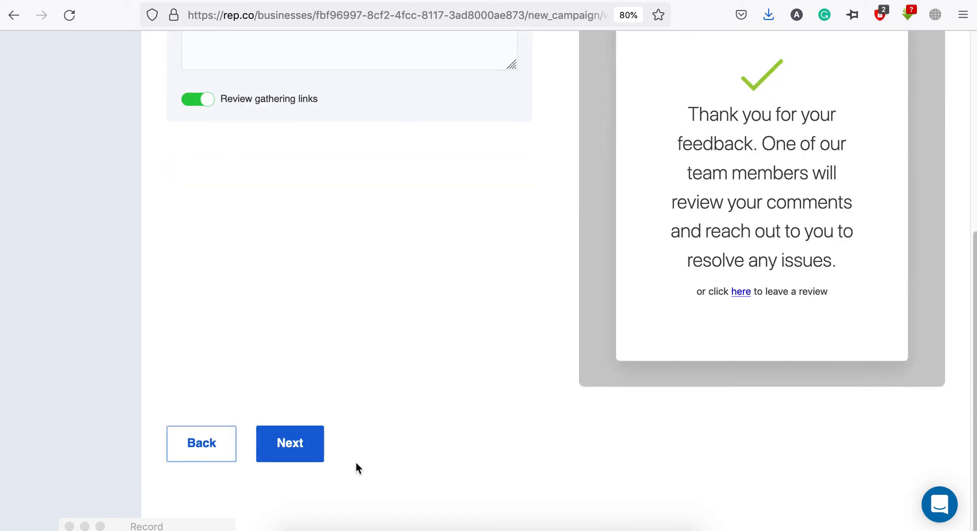
{"action": "left_click", "coordinate": [300, 447]}
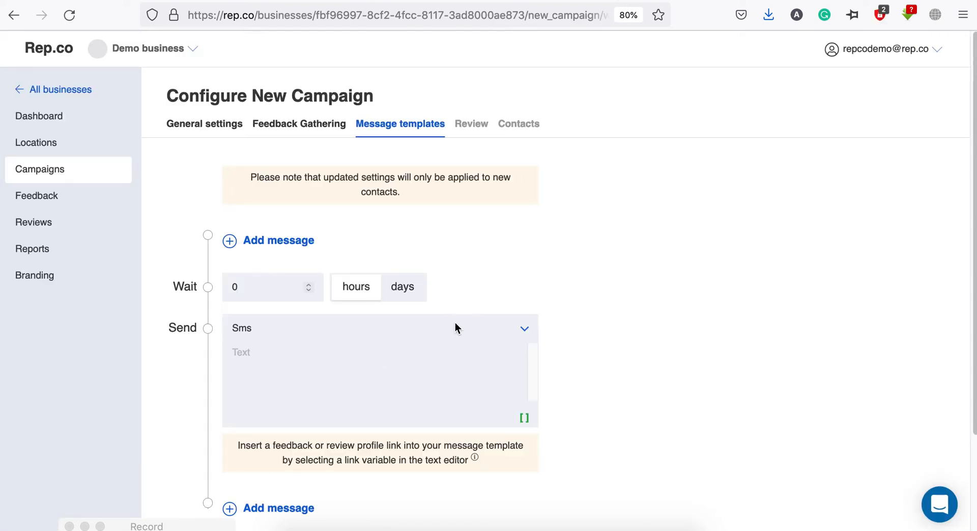
- Examine the sending channel options and the wait time of the first message template
{"action": "left_click", "coordinate": [415, 327]}
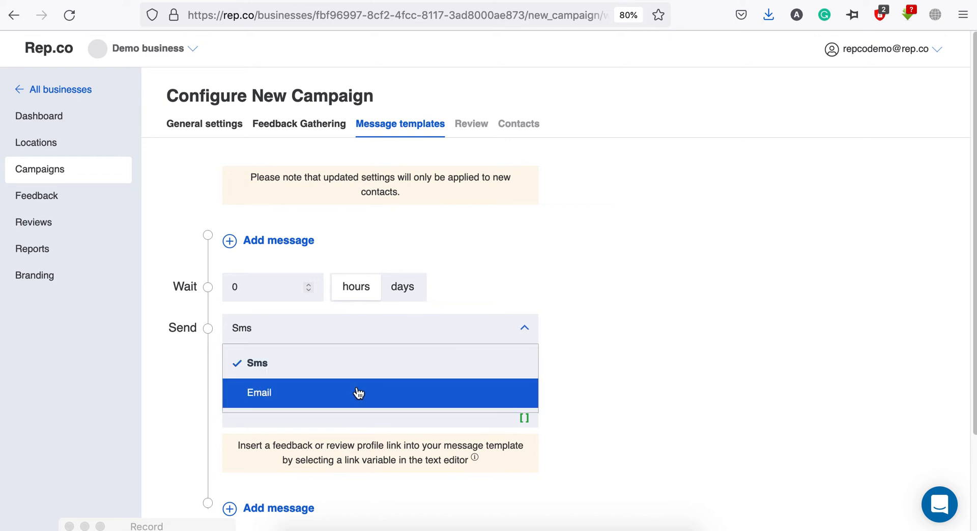
{"action": "left_click", "coordinate": [695, 329]}
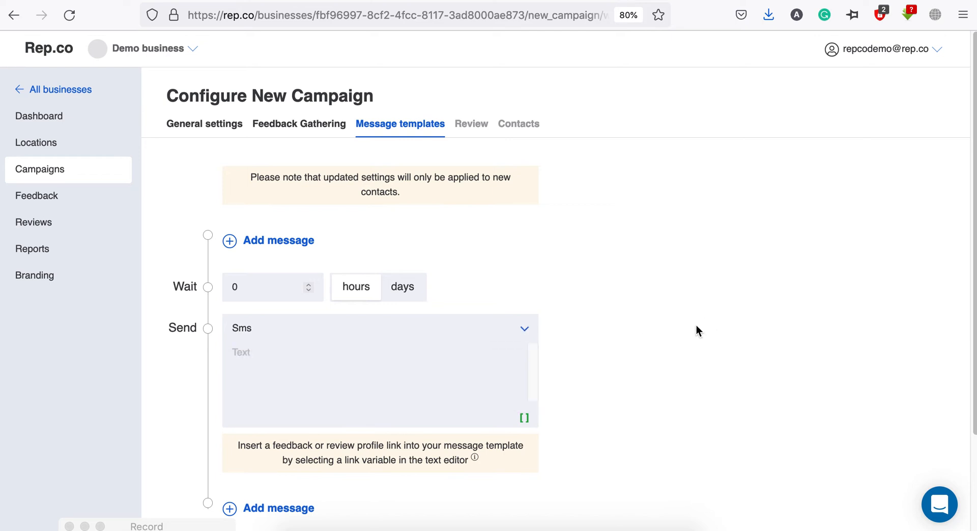
{"action": "left_click_drag", "start_coordinate": [251, 293], "coordinate": [225, 286]}
{"action": "left_click", "coordinate": [591, 307]}
{"action": "scroll", "coordinate": [603, 312], "scroll_direction": "down", "scroll_amount": 2}
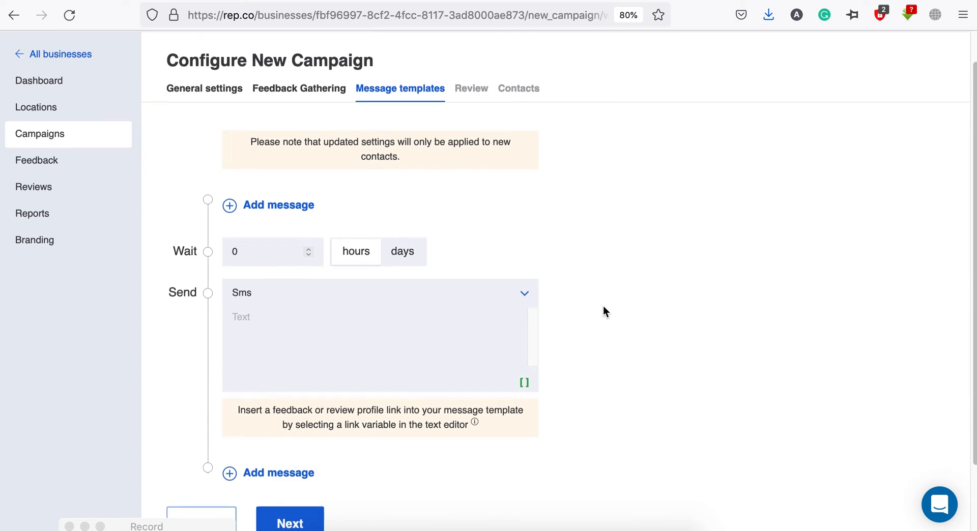
{"action": "scroll", "coordinate": [356, 392], "scroll_direction": "down", "scroll_amount": 3}
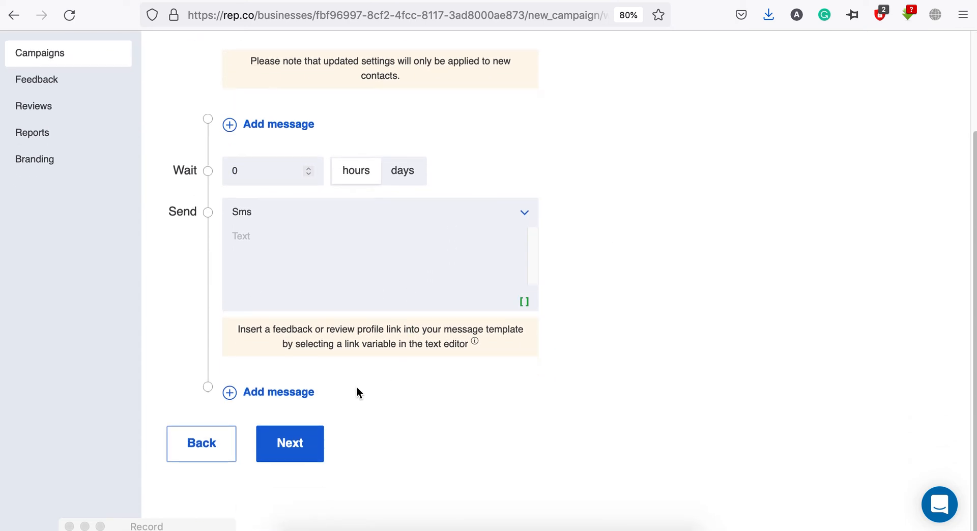
- Add a second SMS message below the first with a wait of 5 days, and delete that message again
{"action": "left_click", "coordinate": [282, 392]}
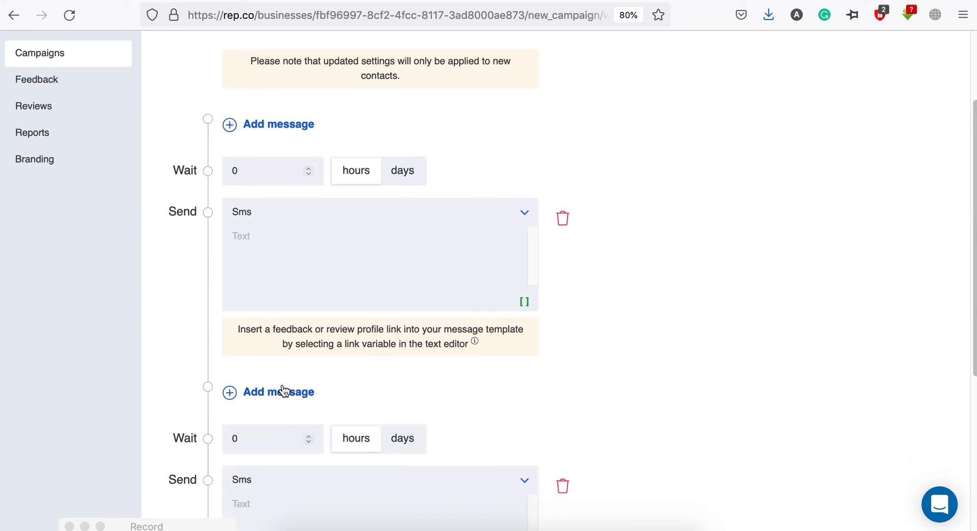
{"action": "scroll", "coordinate": [624, 396], "scroll_direction": "down", "scroll_amount": 3}
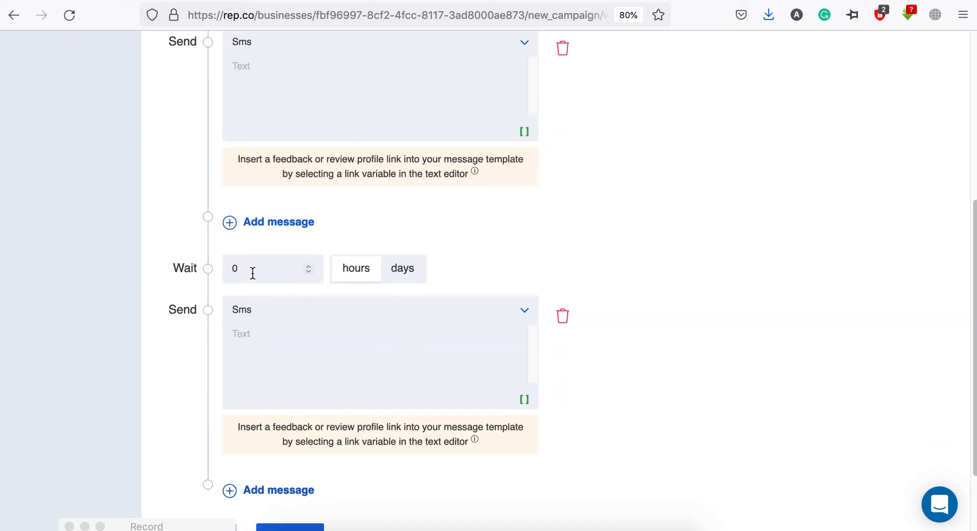
{"action": "scroll", "coordinate": [295, 245], "scroll_direction": "up", "scroll_amount": 1}
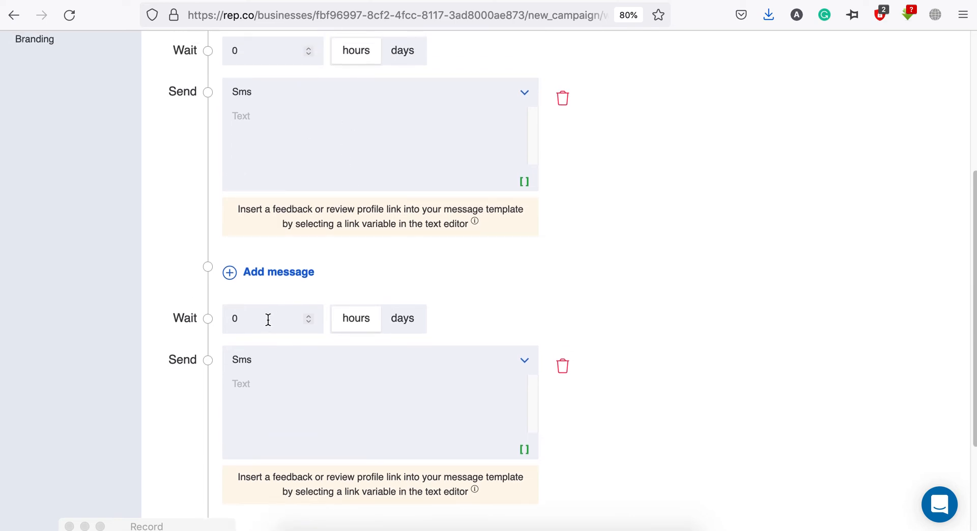
{"action": "double_click", "coordinate": [219, 319]}
{"action": "type", "text": "5"}
{"action": "left_click", "coordinate": [402, 320]}
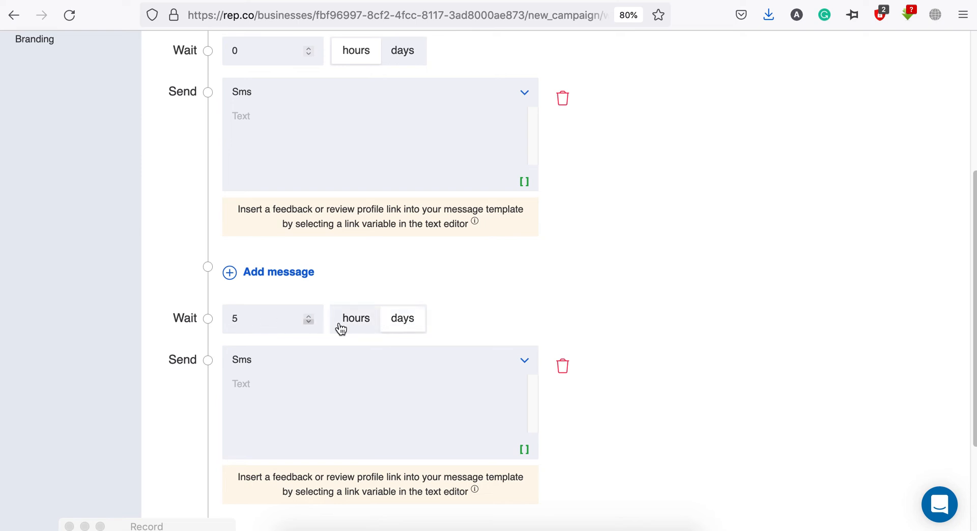
{"action": "left_click", "coordinate": [563, 366]}
- Begin the SMS message text with "Hello," followed by the Contact First Name placeholder
{"action": "scroll", "coordinate": [631, 319], "scroll_direction": "up", "scroll_amount": 2}
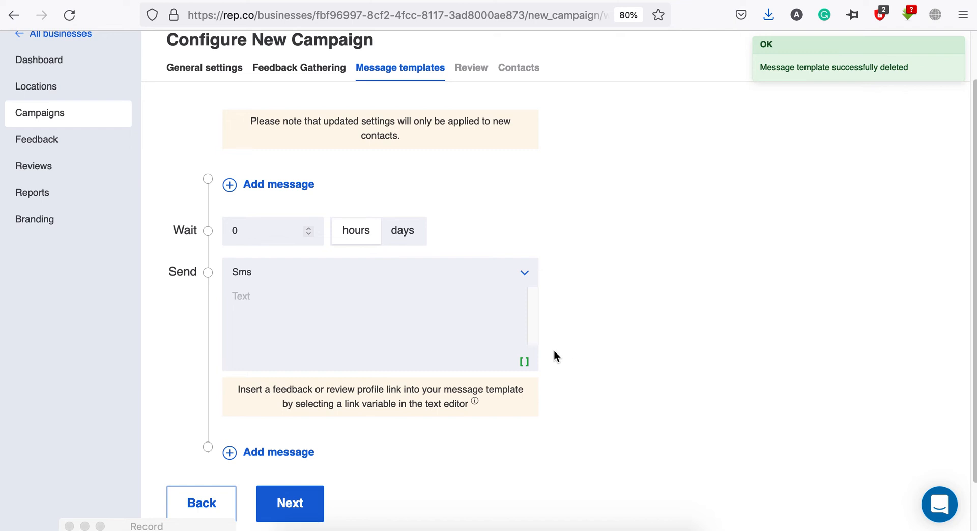
{"action": "left_click", "coordinate": [525, 363]}
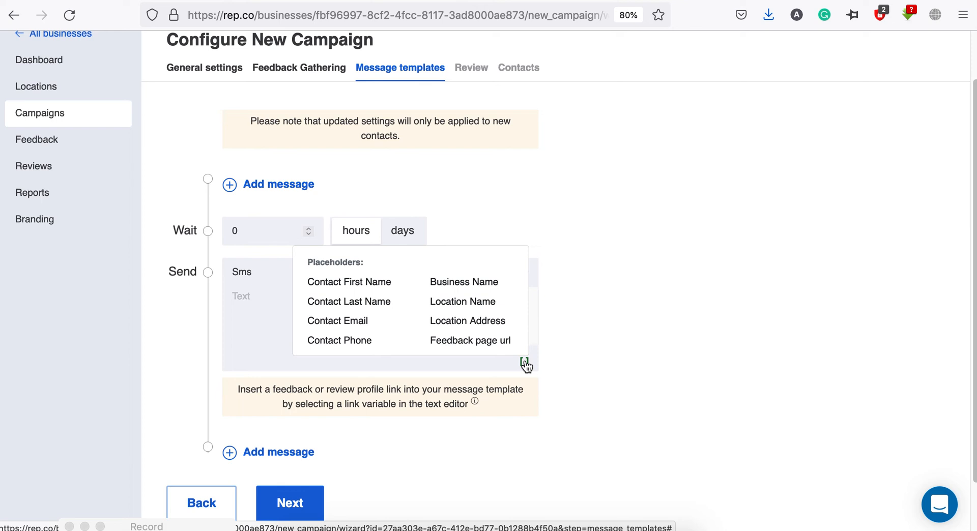
{"action": "left_click", "coordinate": [367, 312]}
{"action": "type", "text": "Hello"}
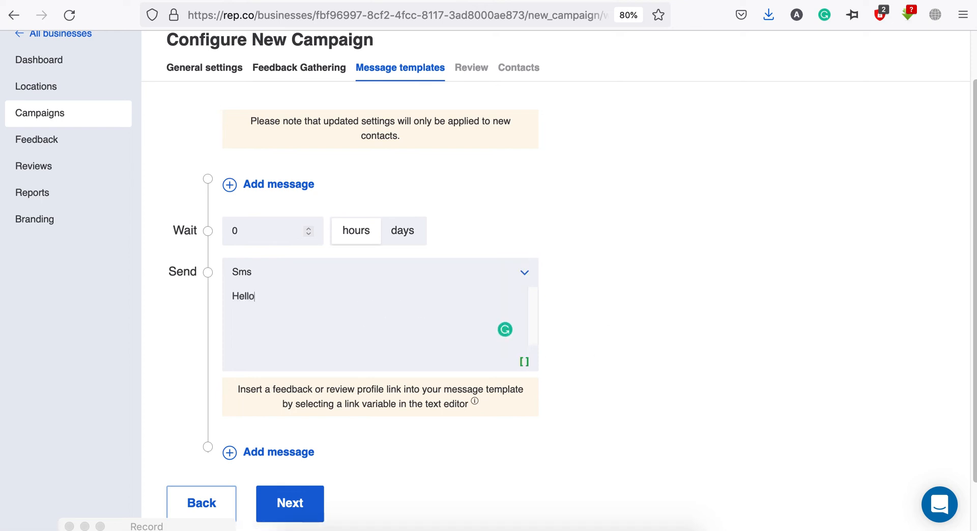
{"action": "type", "text": ","}
{"action": "left_click", "coordinate": [525, 363]}
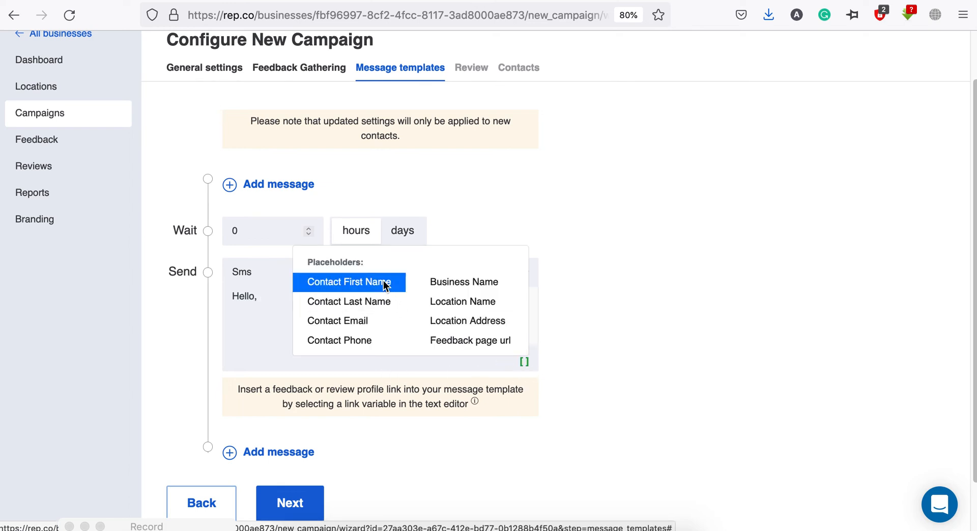
{"action": "left_click", "coordinate": [381, 280]}
- Continue the SMS text with a sentence introducing the sender by first name as being from the Business Name placeholder
{"action": "type", "text": ". Th"}
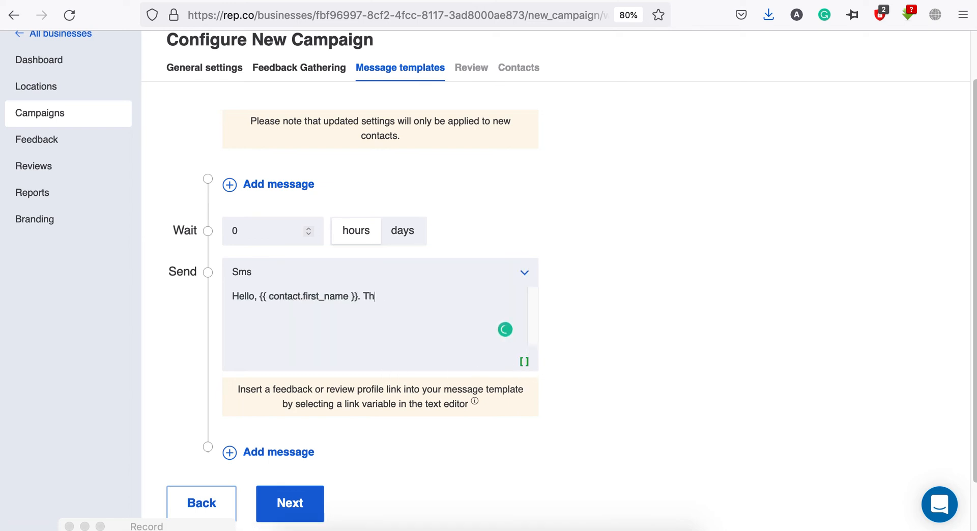
{"action": "type", "text": "is is Tony from"}
{"action": "left_click", "coordinate": [525, 362]}
{"action": "left_click", "coordinate": [458, 279]}
{"action": "type", "text": ".name }}."}
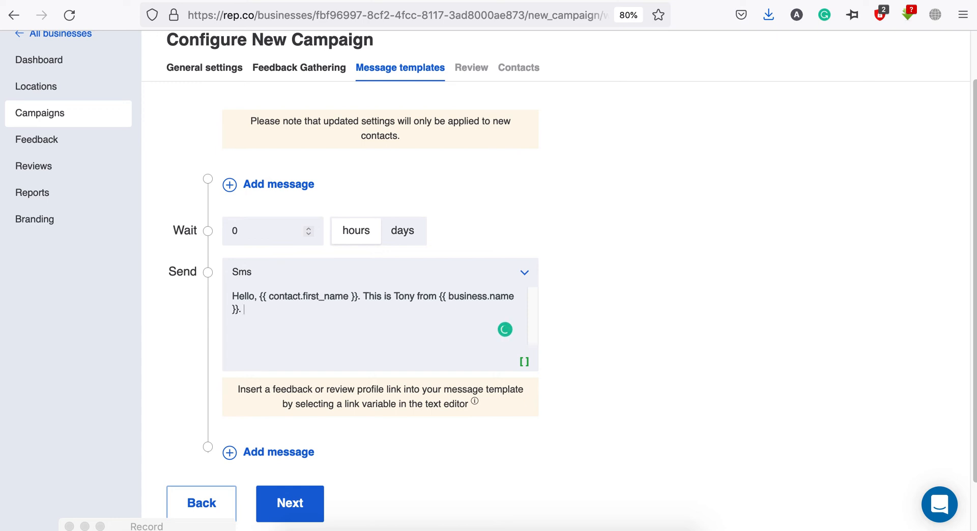
- Finish the SMS text with "Please, share your feedback at" and the Feedback page url placeholder, and continue to the campaign review
{"action": "type", "text": " Please, share your feedback at"}
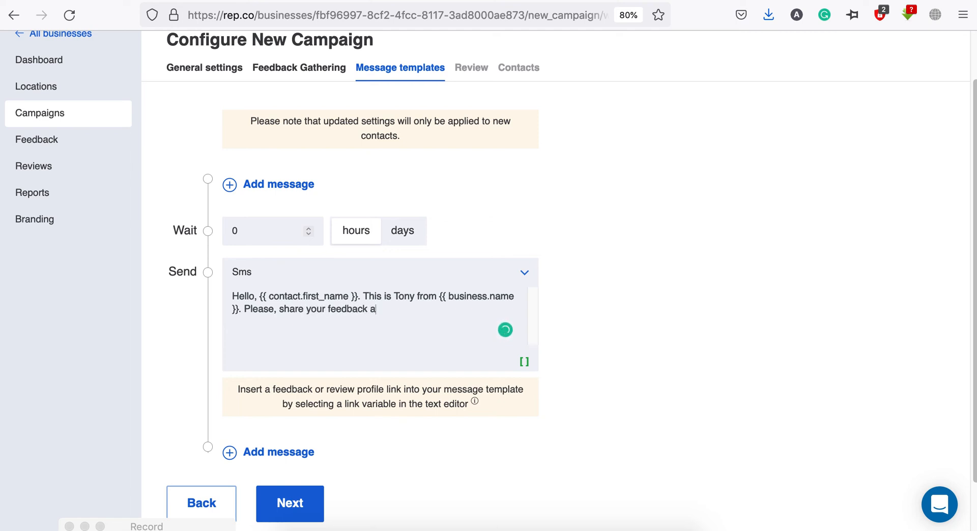
{"action": "left_click", "coordinate": [524, 362]}
{"action": "left_click", "coordinate": [479, 341]}
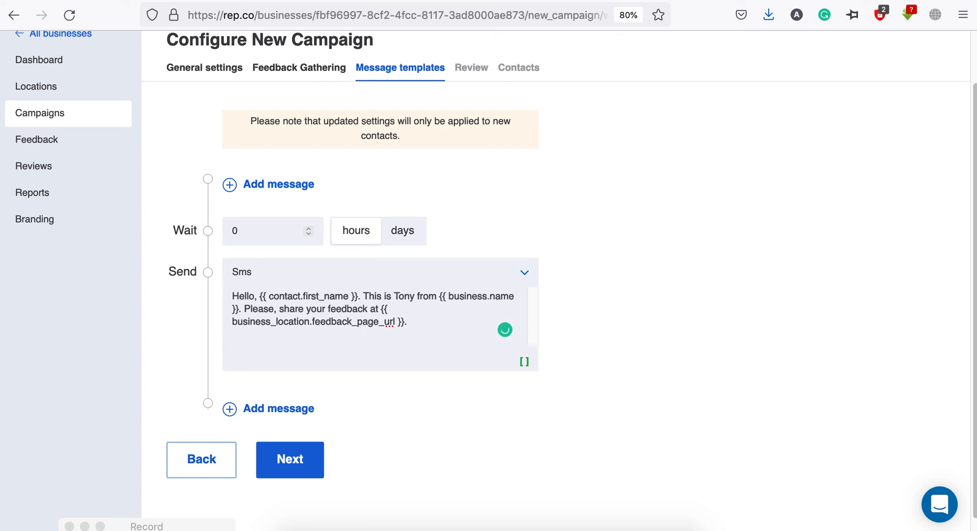
{"action": "left_click", "coordinate": [307, 458]}
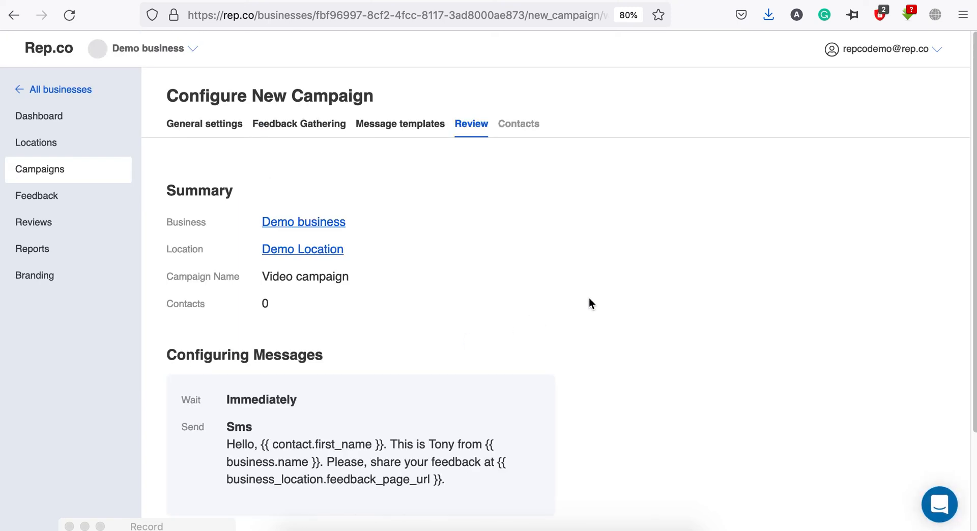
- Check the campaign summary and configured message, and continue to adding contacts
{"action": "scroll", "coordinate": [438, 244], "scroll_direction": "down", "scroll_amount": 3}
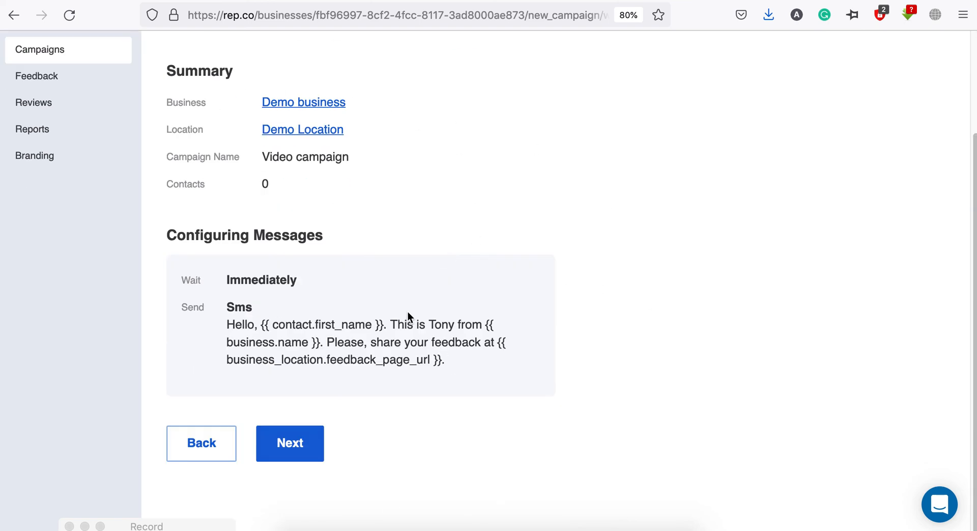
{"action": "scroll", "coordinate": [407, 311], "scroll_direction": "up", "scroll_amount": 3}
{"action": "scroll", "coordinate": [503, 145], "scroll_direction": "down", "scroll_amount": 3}
{"action": "left_click", "coordinate": [297, 444]}
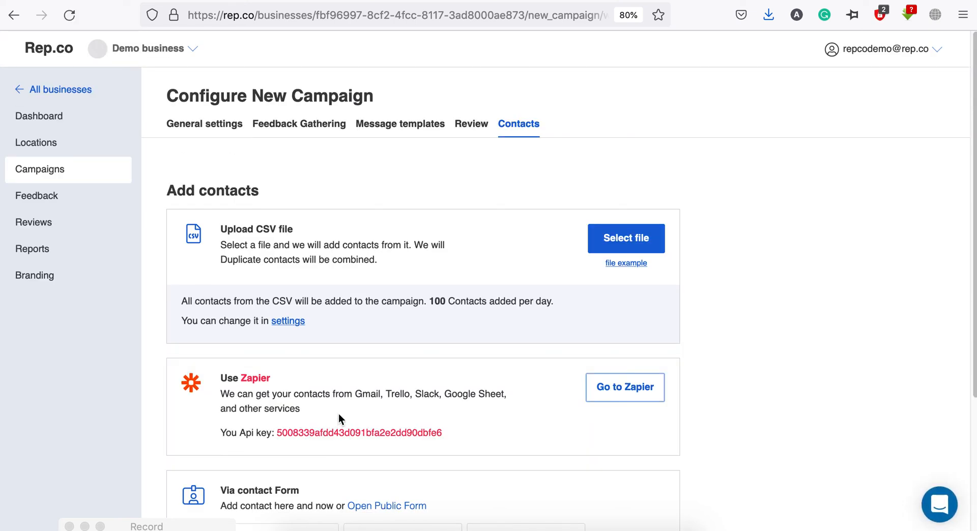
- Examine the contacts_example spreadsheet in Google Sheets and the campaign's public contact form, returning to the contacts page
{"action": "scroll", "coordinate": [672, 346], "scroll_direction": "down", "scroll_amount": 1}
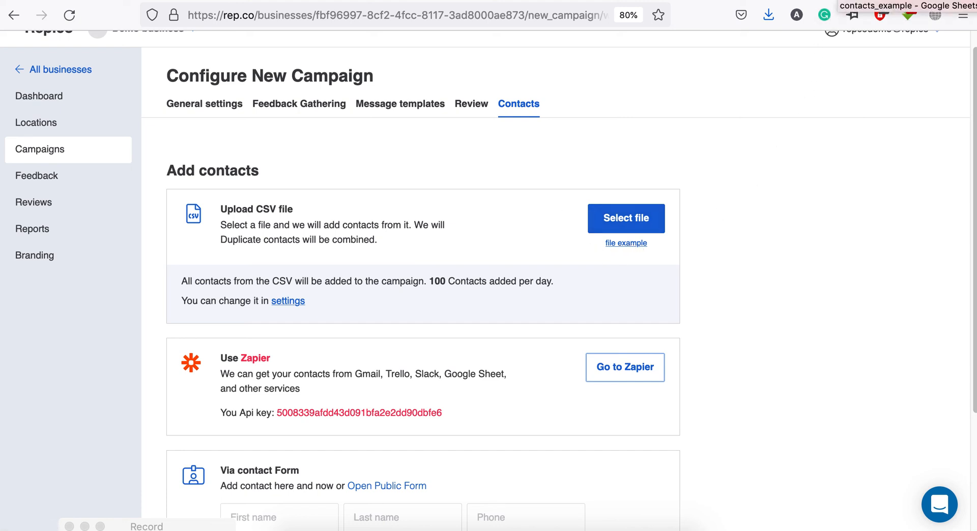
{"action": "left_click", "coordinate": [838, 1]}
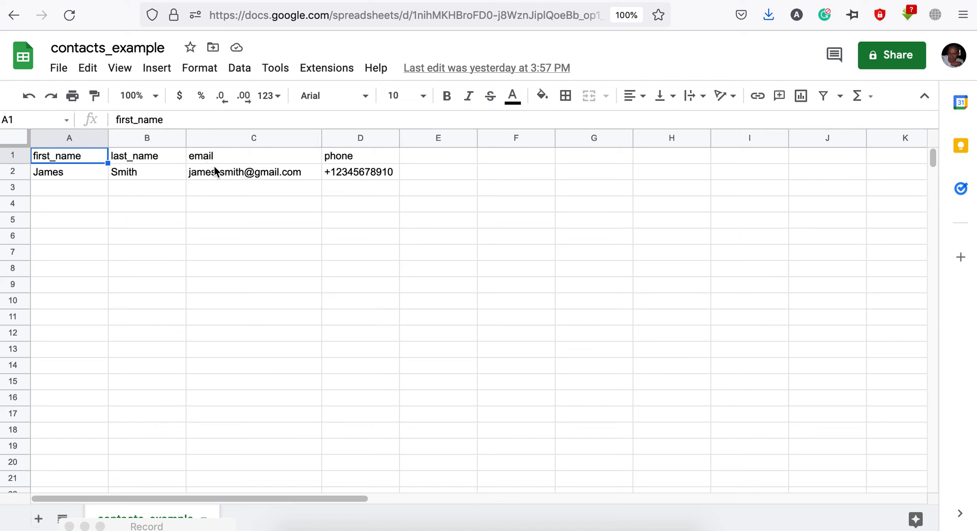
{"action": "mouse_move", "coordinate": [216, 173]}
{"action": "left_click", "coordinate": [613, 1]}
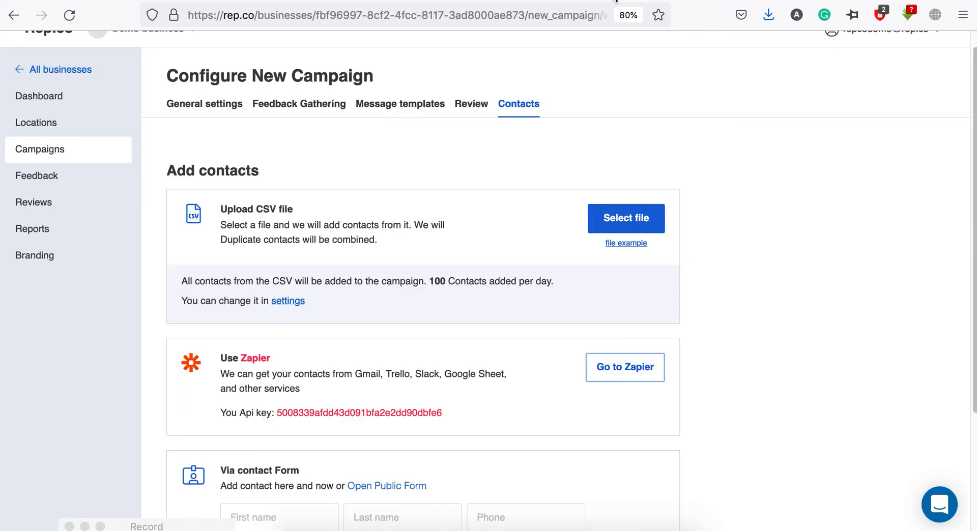
{"action": "scroll", "coordinate": [894, 207], "scroll_direction": "down", "scroll_amount": 3}
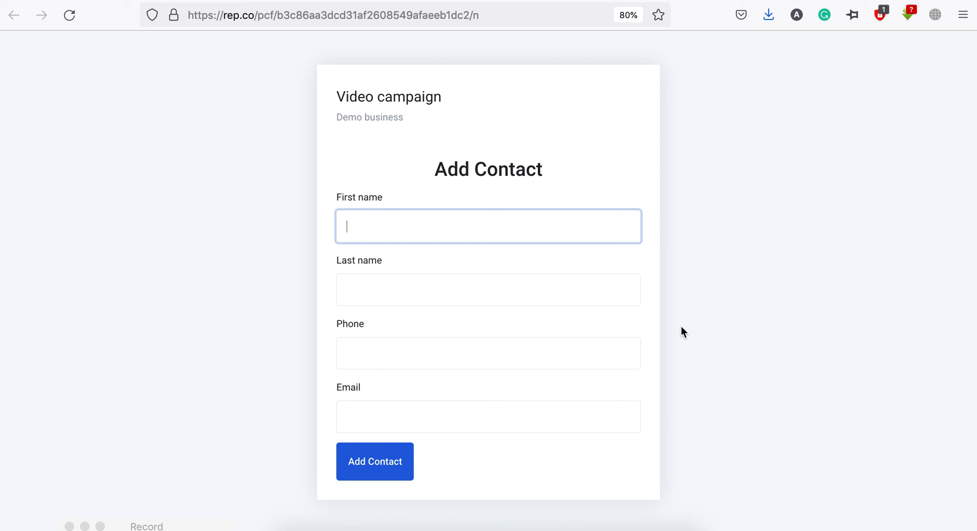
{"action": "left_click", "coordinate": [597, 0]}
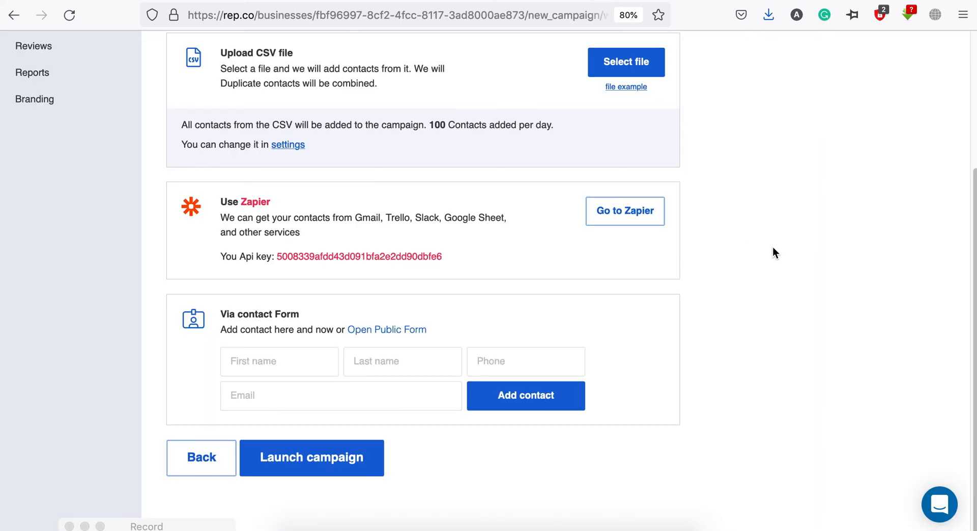
- Launch the campaign without adding contacts and look over its statistics page
{"action": "left_click", "coordinate": [338, 463]}
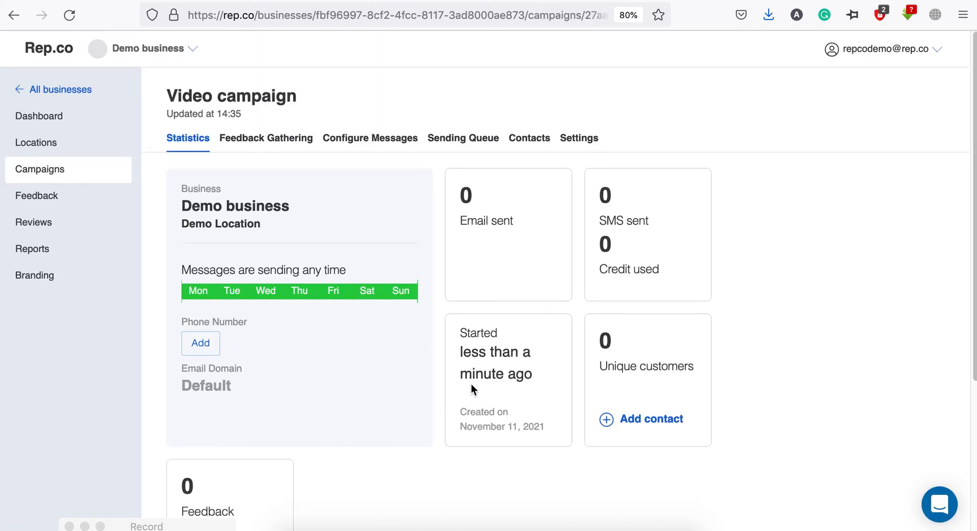
{"action": "scroll", "coordinate": [456, 353], "scroll_direction": "down", "scroll_amount": 3}
{"action": "scroll", "coordinate": [456, 352], "scroll_direction": "down", "scroll_amount": 1}
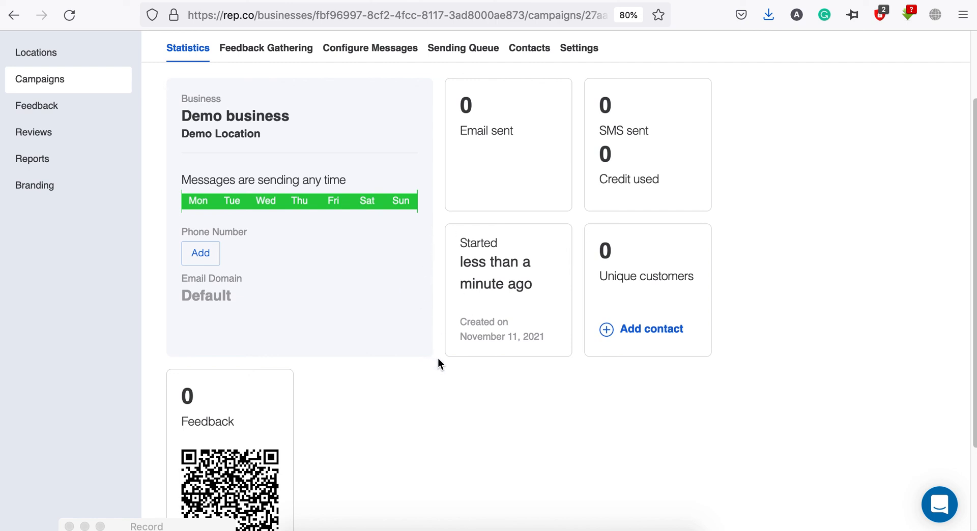
{"action": "scroll", "coordinate": [447, 361], "scroll_direction": "down", "scroll_amount": 1}
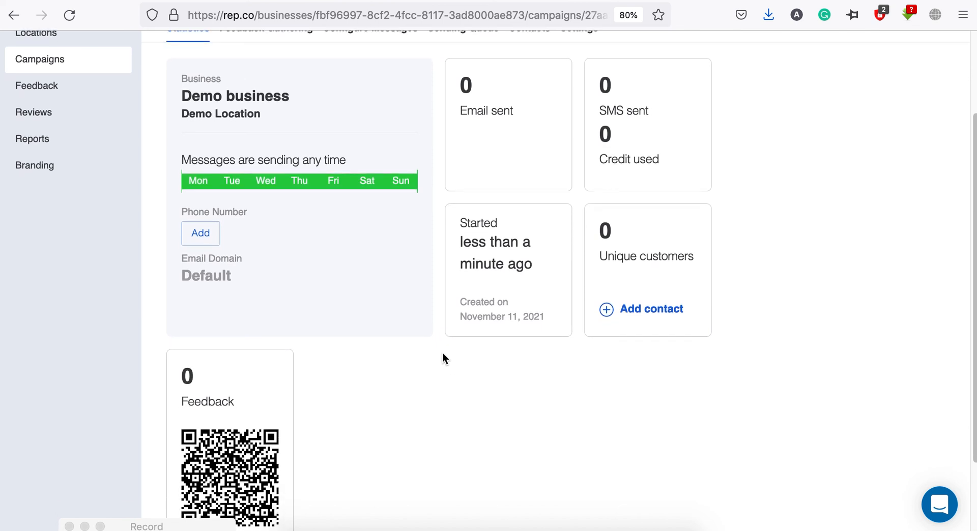